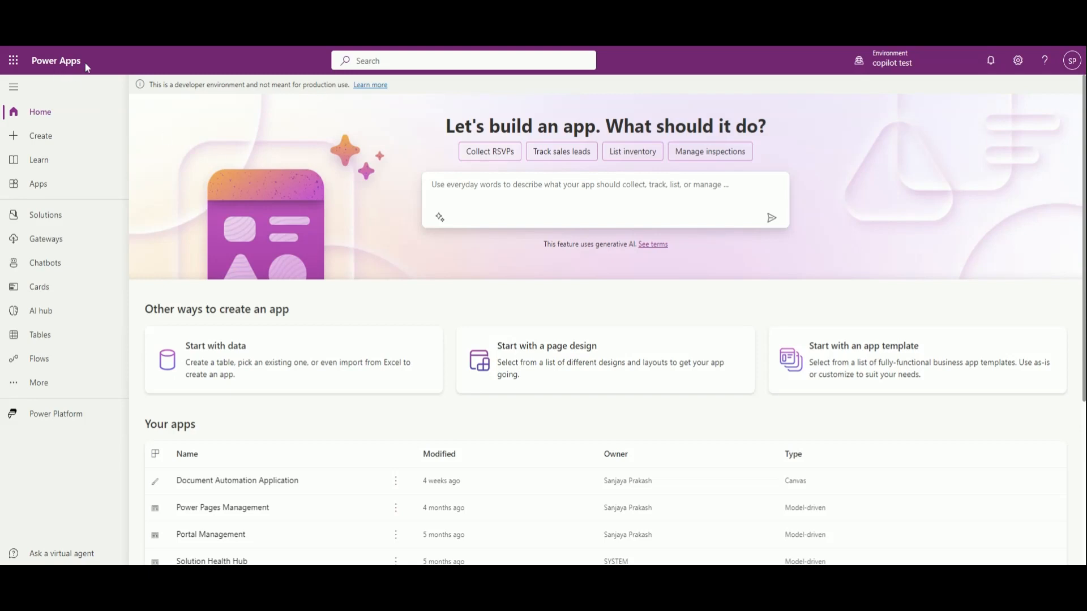
Step: Create a blank dataflow named "DF From Excel to DV" in the Dataflows area
click(69, 384)
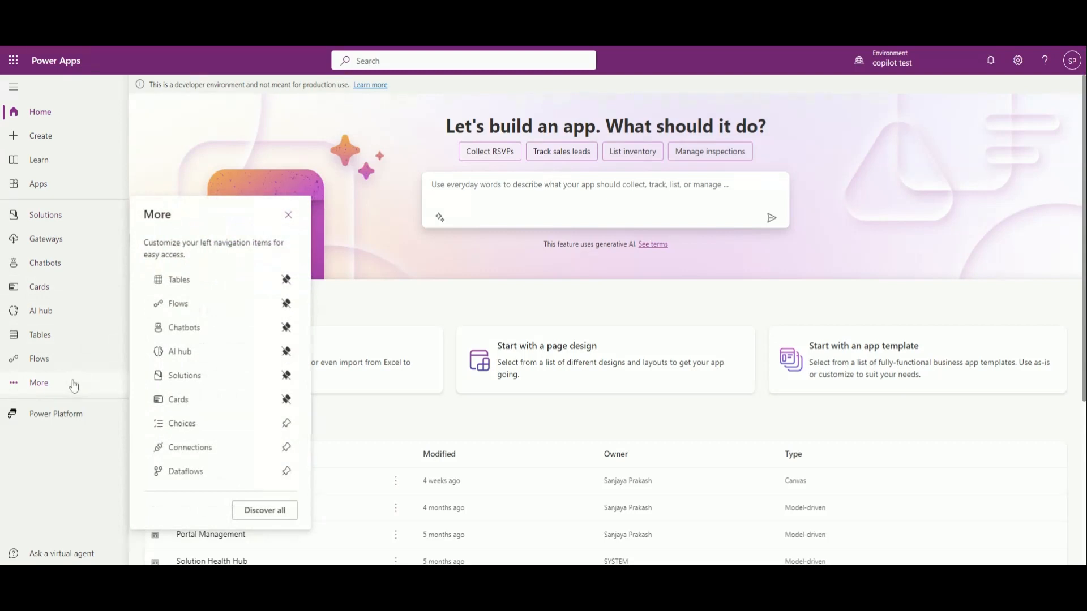
click(208, 470)
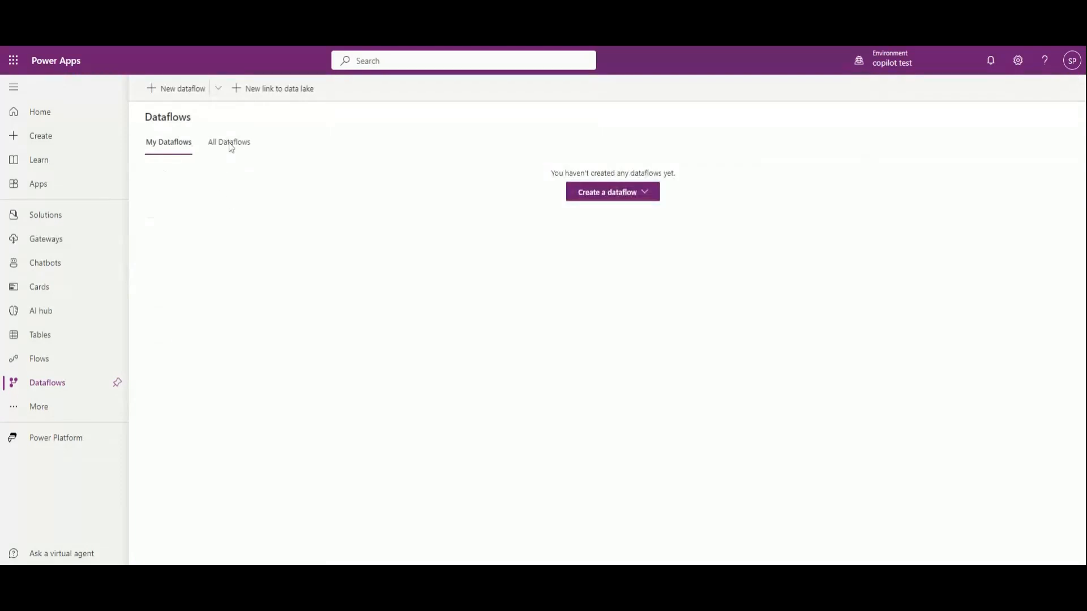
click(218, 92)
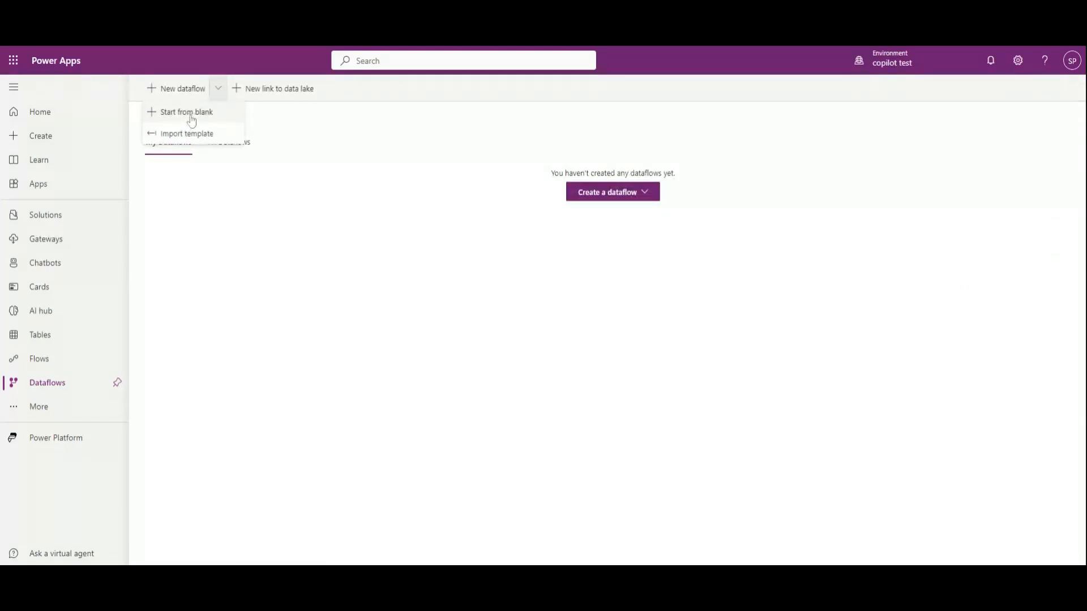
click(192, 114)
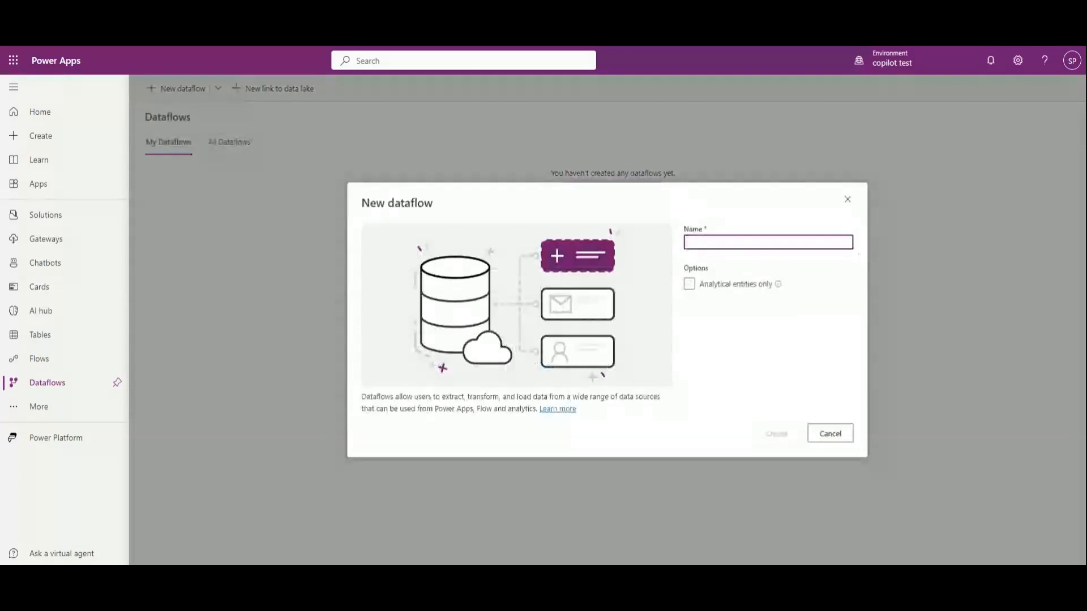
text(DF)
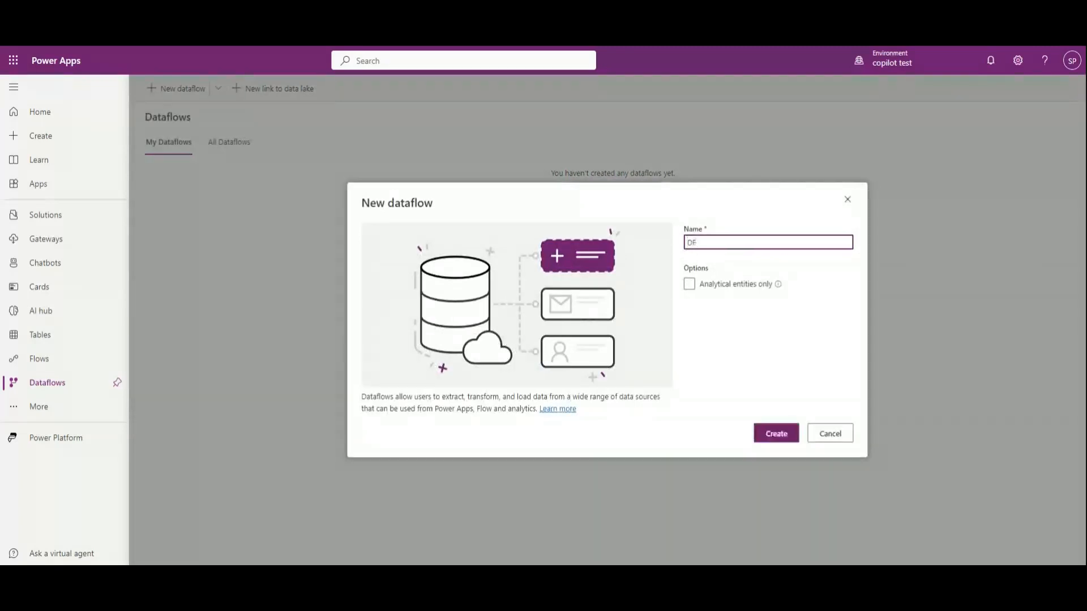
text( From Excel to DV)
click(776, 434)
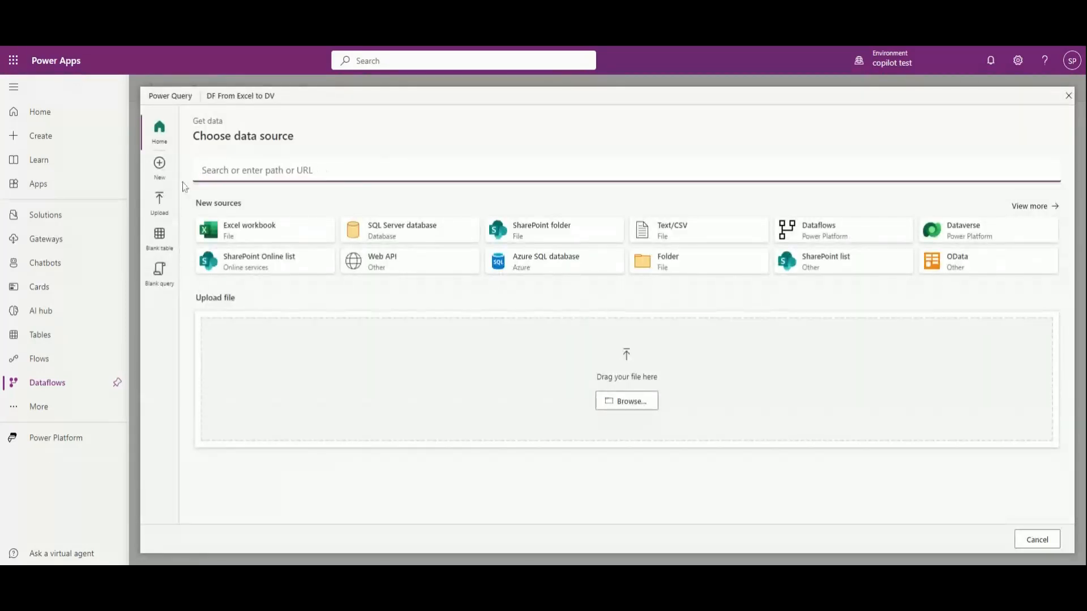
Step: Examine the available new data sources by category, from File and Database to Online services and Other, and return to the full list
click(159, 169)
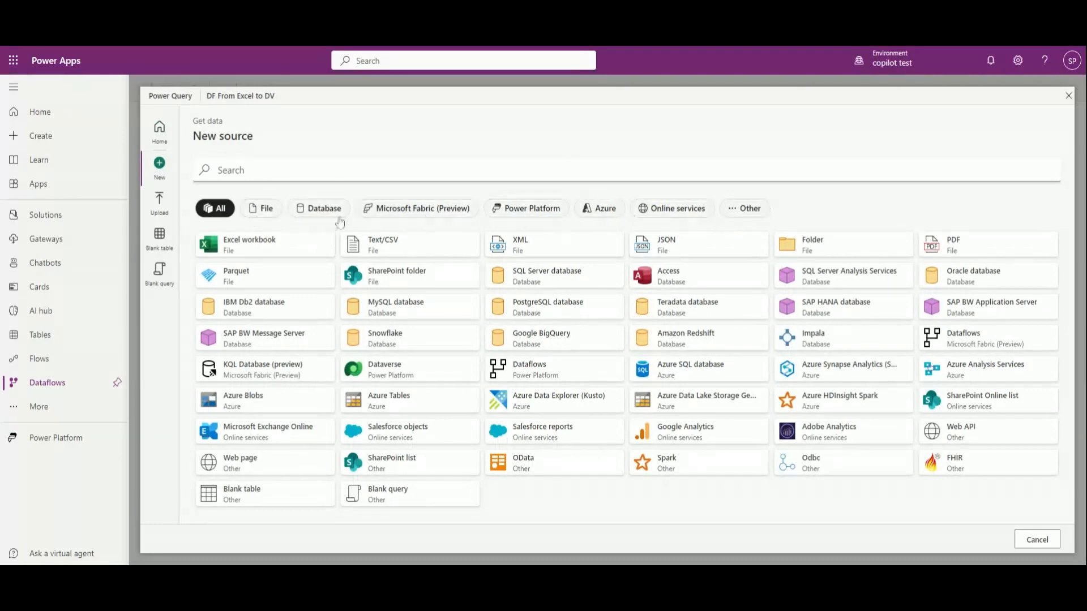
click(261, 218)
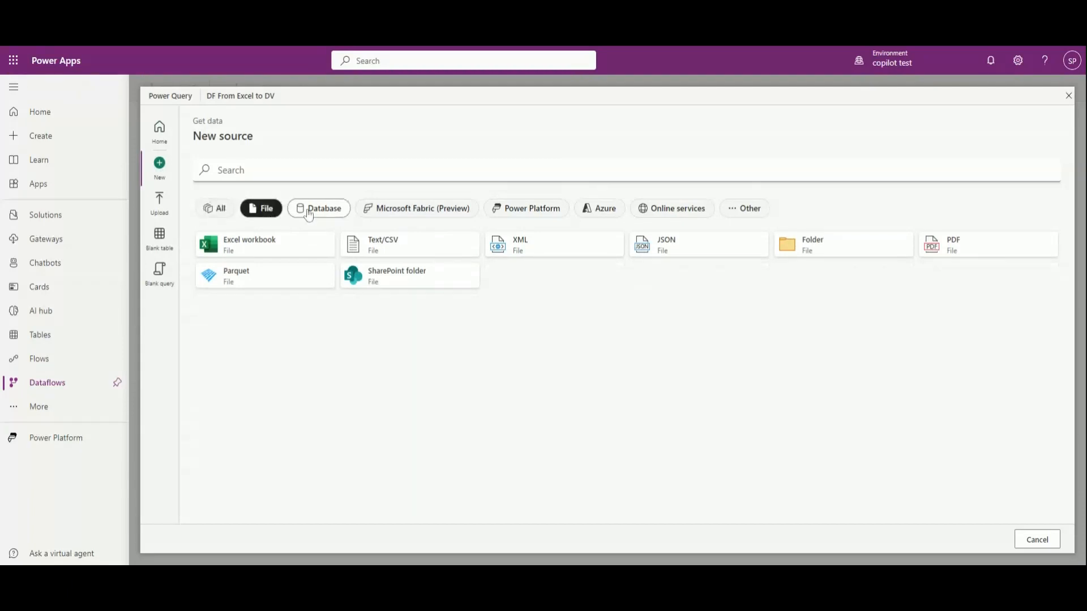
click(325, 214)
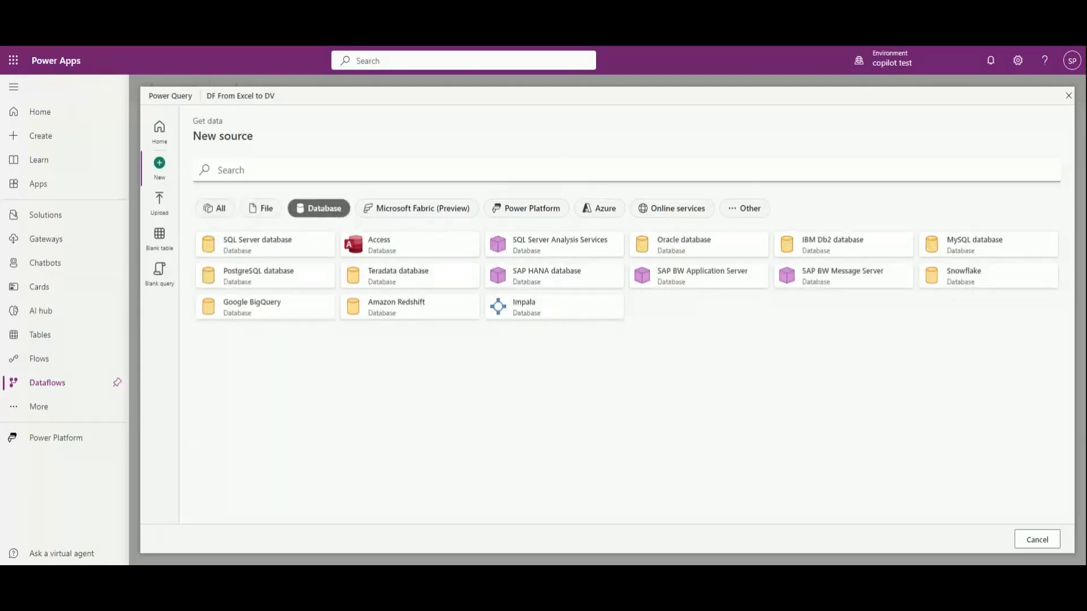
click(417, 210)
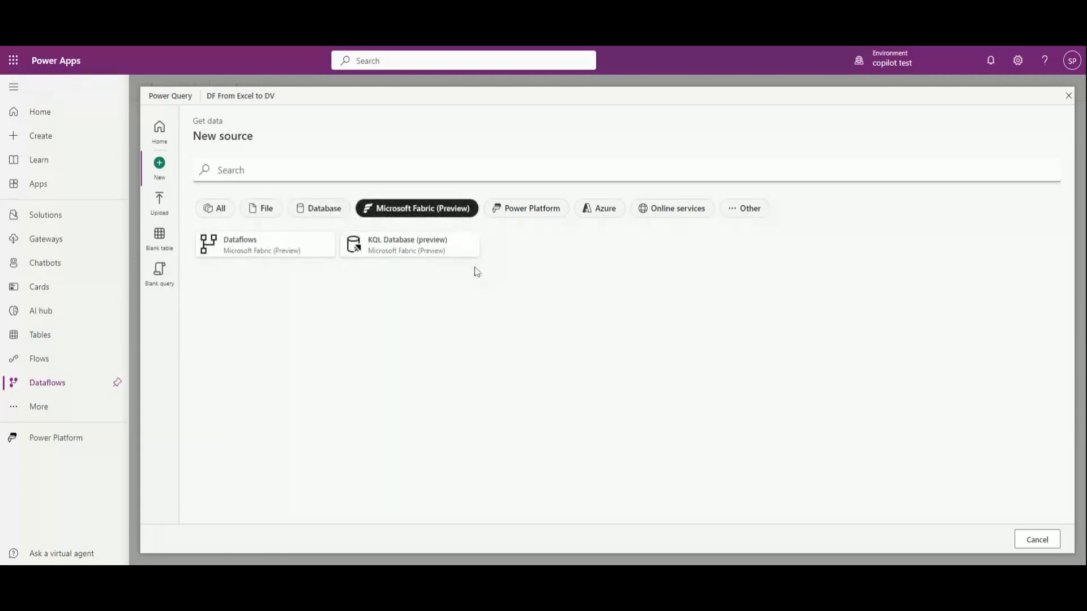
click(517, 215)
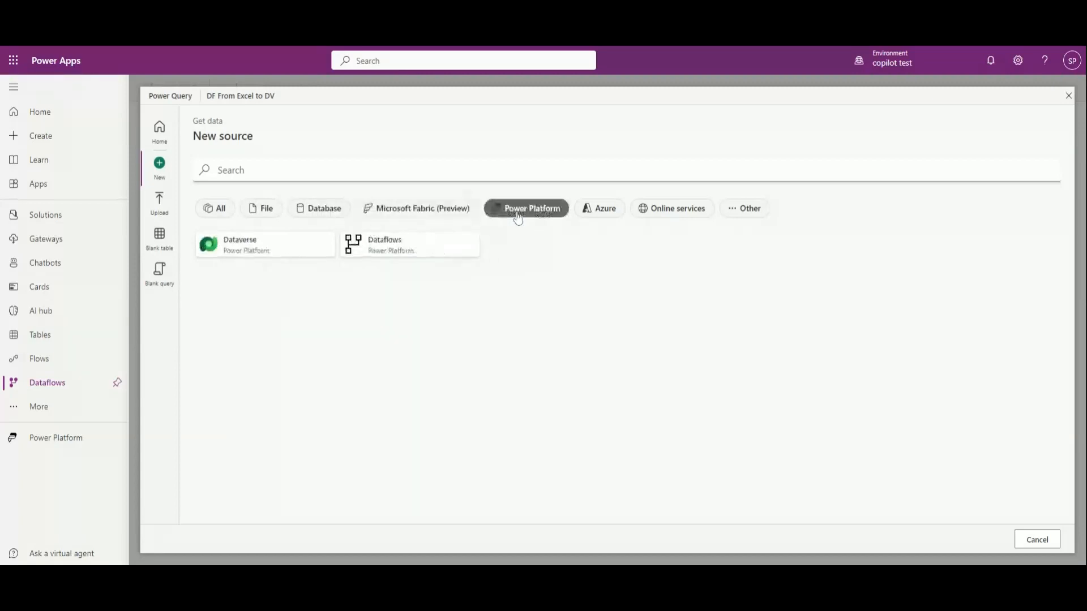
click(597, 211)
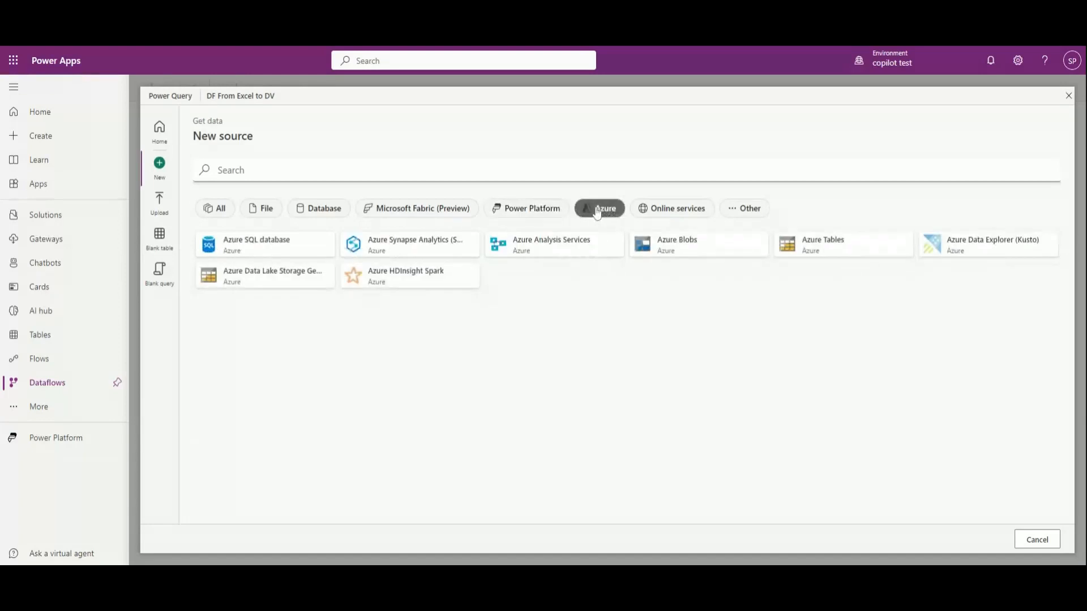
click(672, 211)
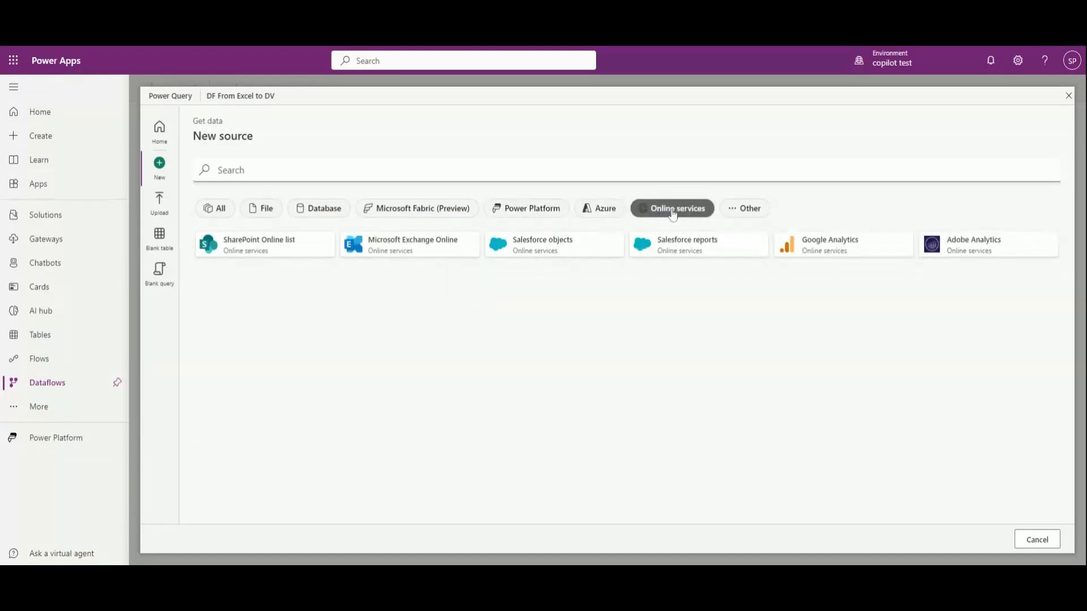
click(736, 214)
click(226, 212)
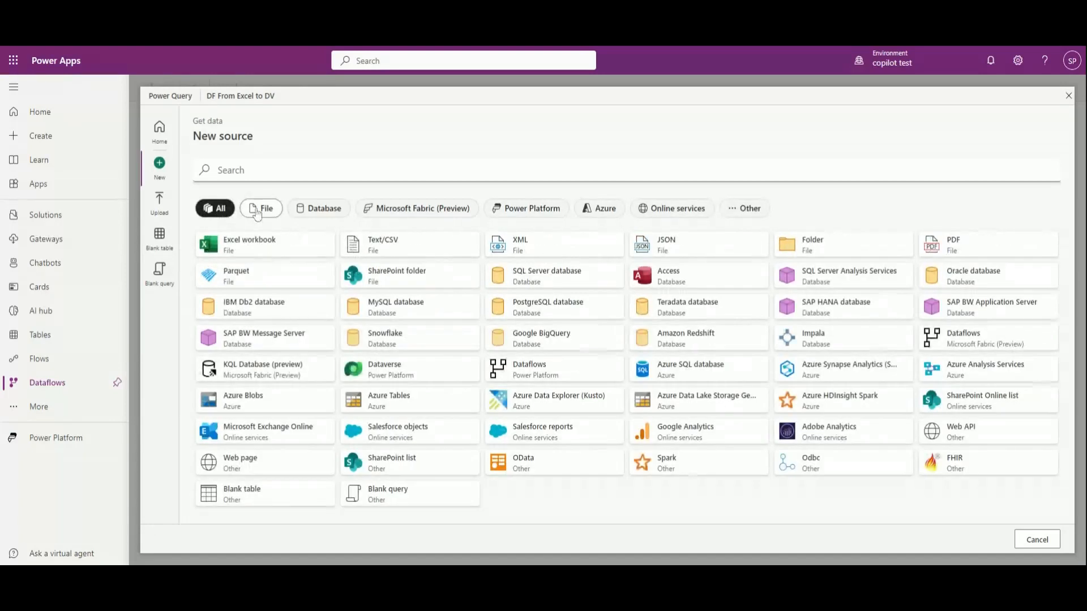
Step: Choose Excel workbook as the data source and link it to Order Data.xlsx from OneDrive
click(266, 247)
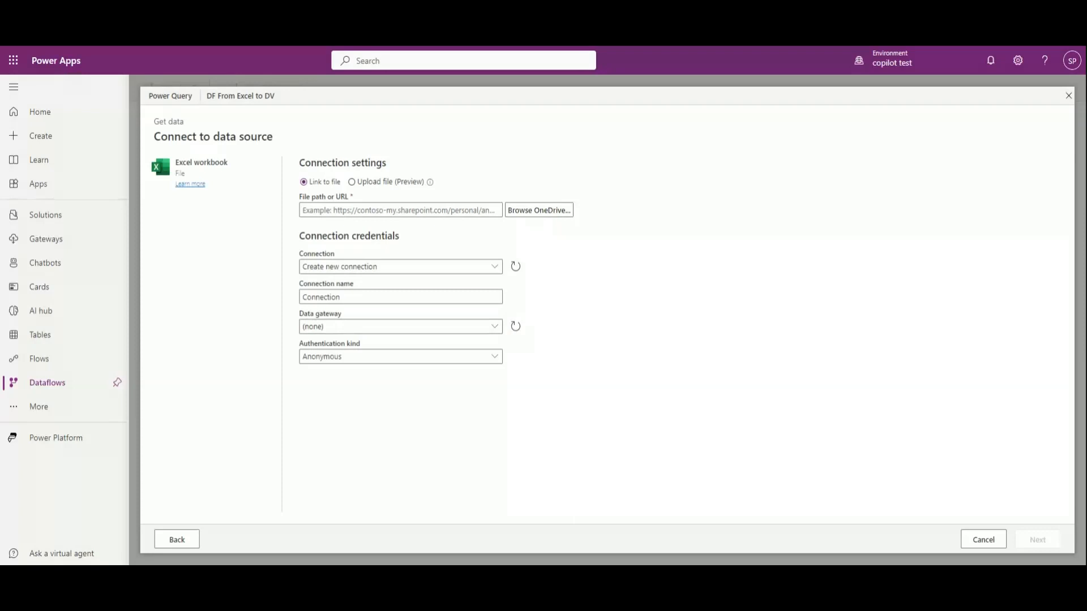
click(539, 210)
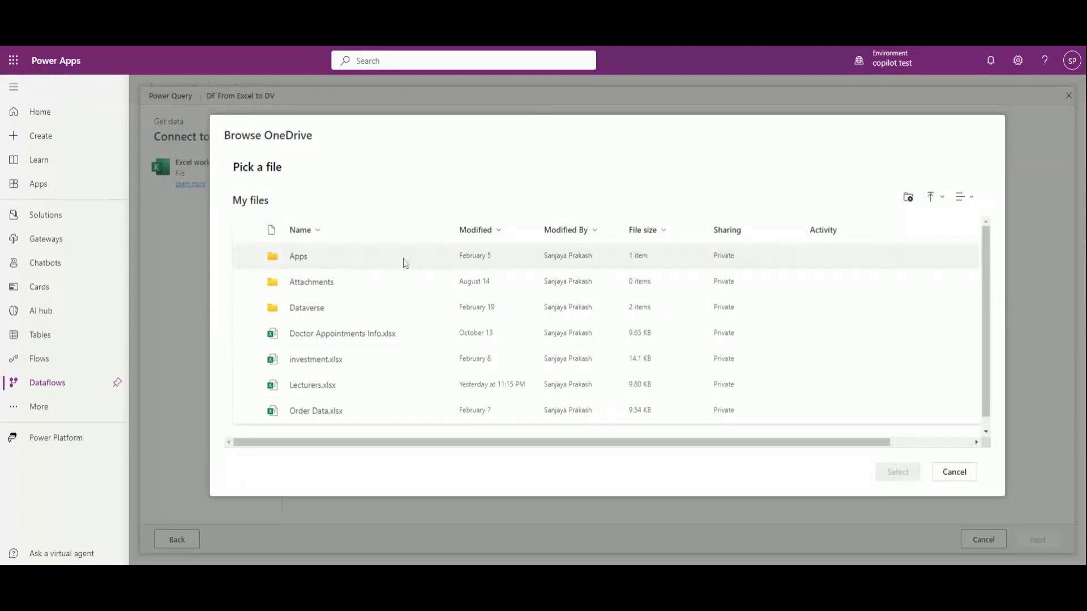
scroll(403, 336, down, 1)
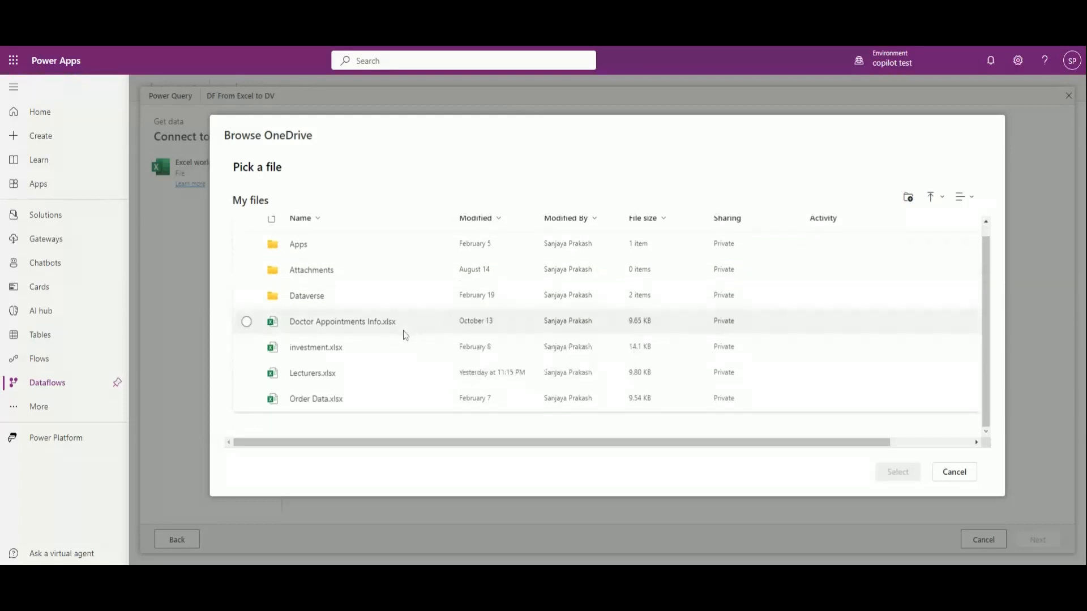
click(246, 400)
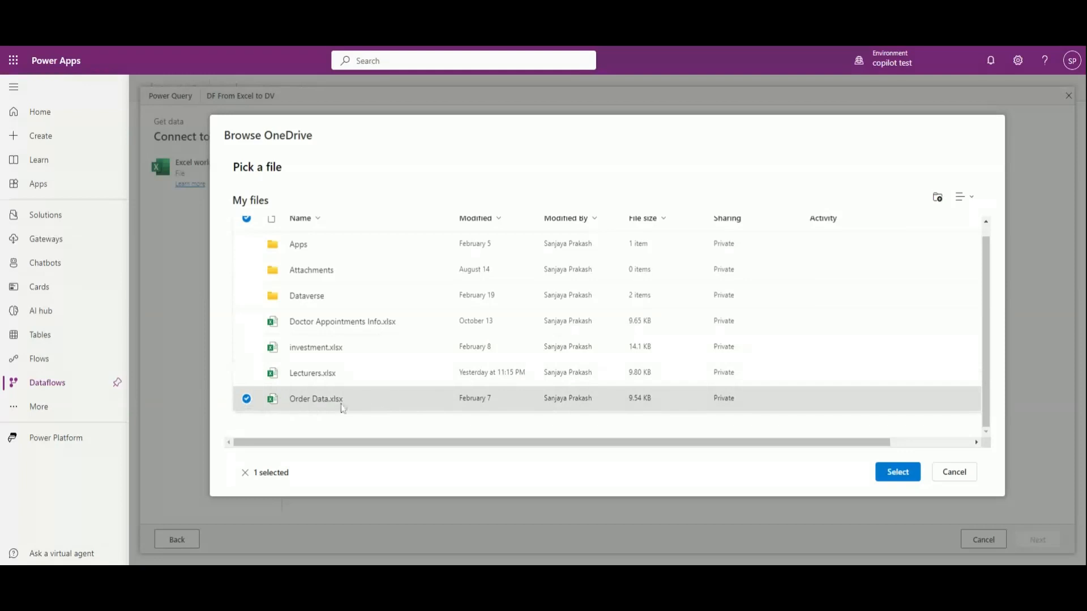
mouse_move(364, 406)
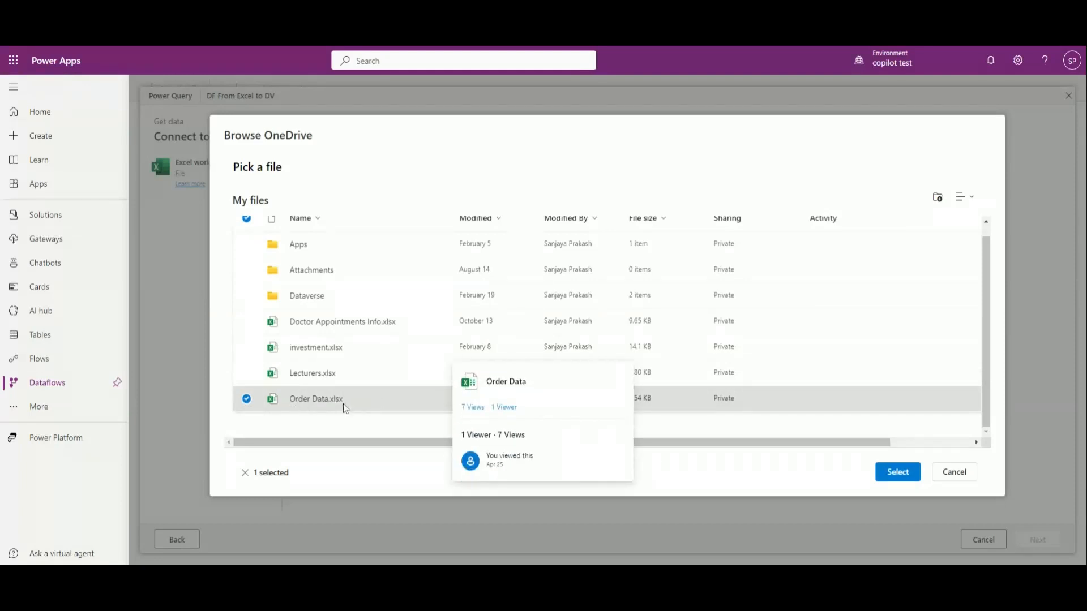
click(898, 472)
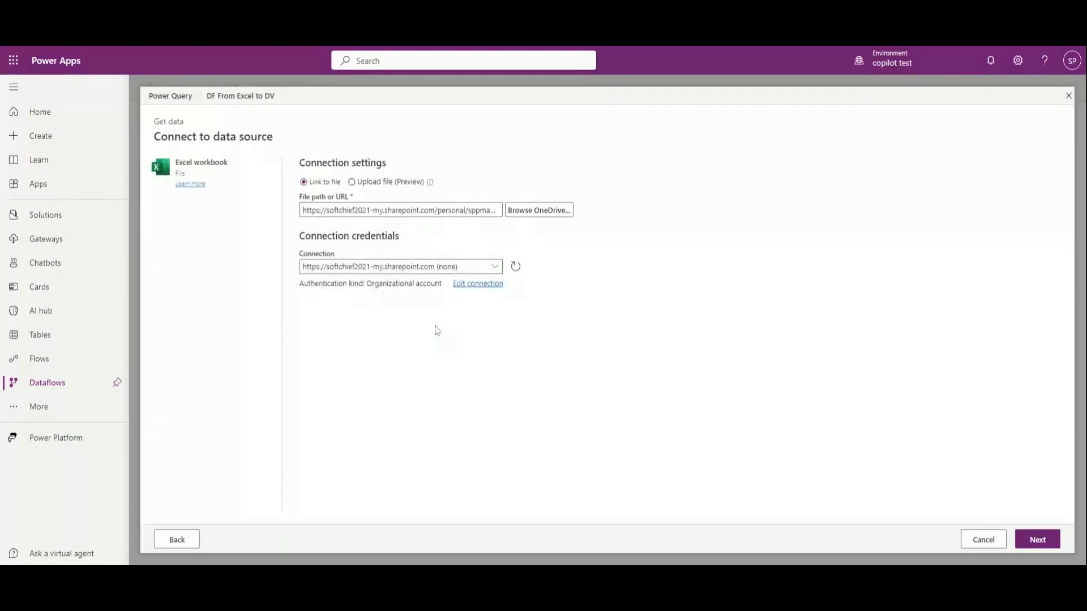
Step: Review the Organizational account authentication, switch to the existing connection named after the account's e-mail, and proceed to choosing data
click(477, 287)
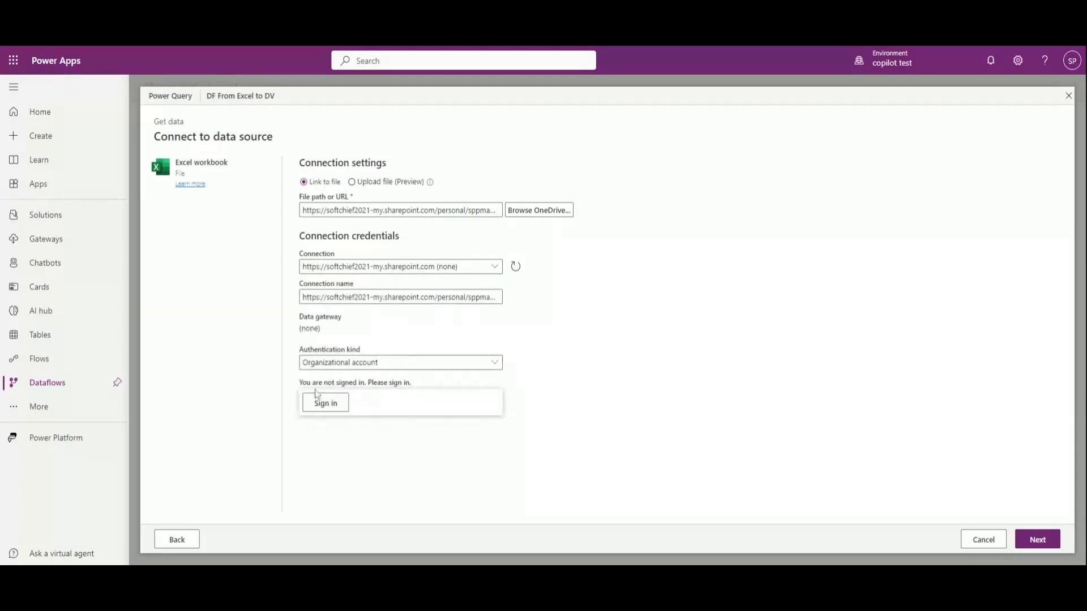
click(348, 365)
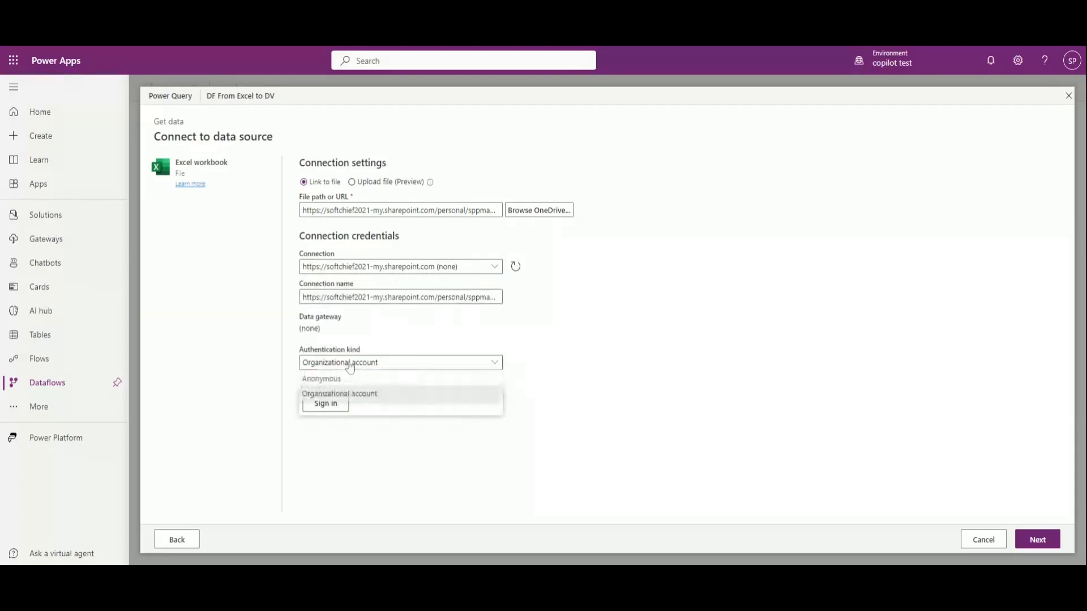
click(365, 394)
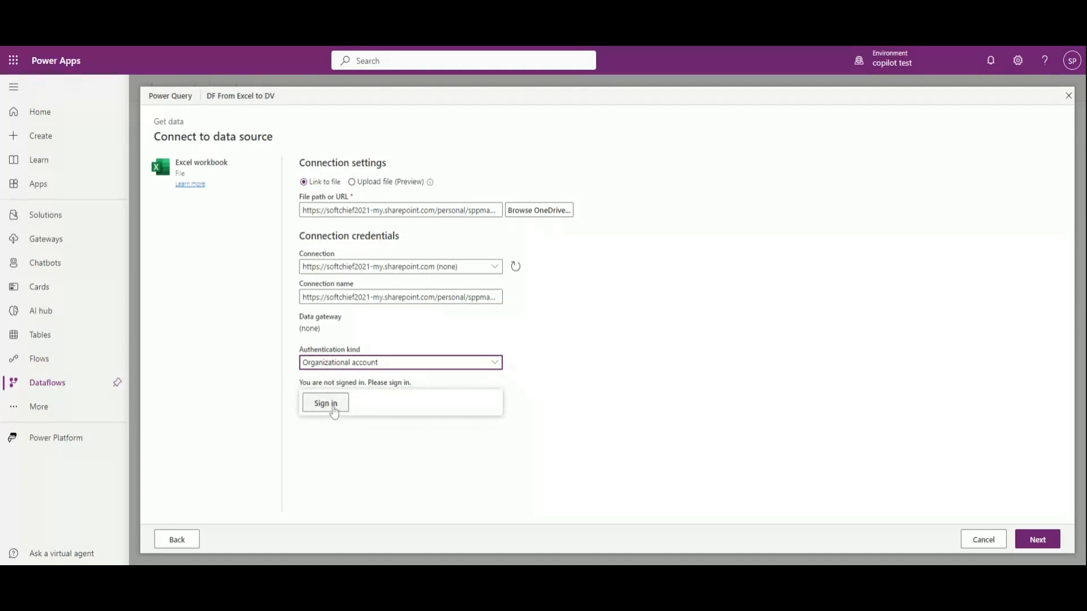
click(495, 267)
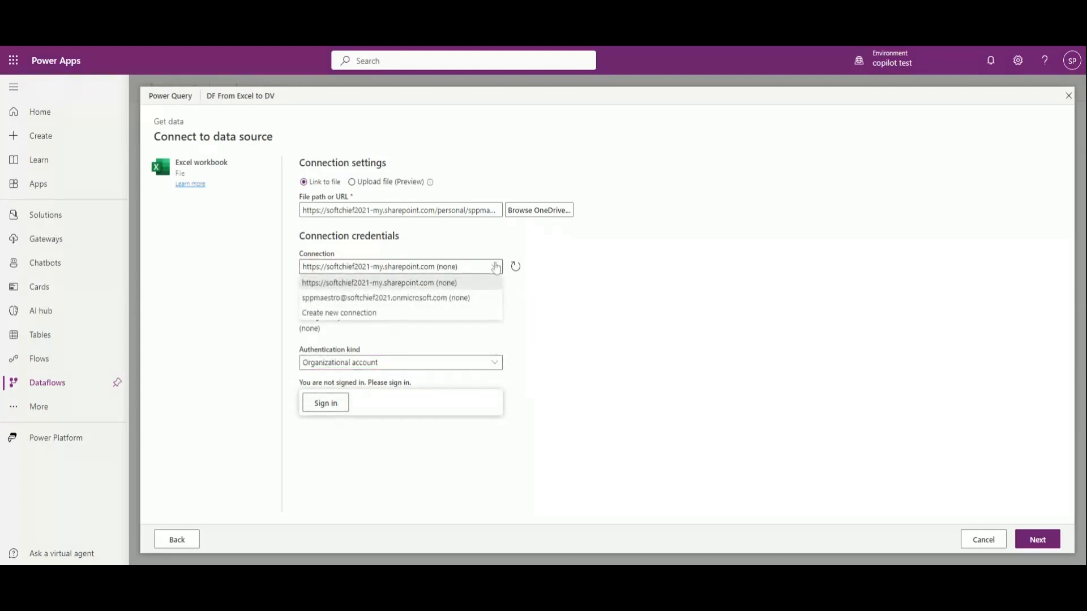
click(373, 298)
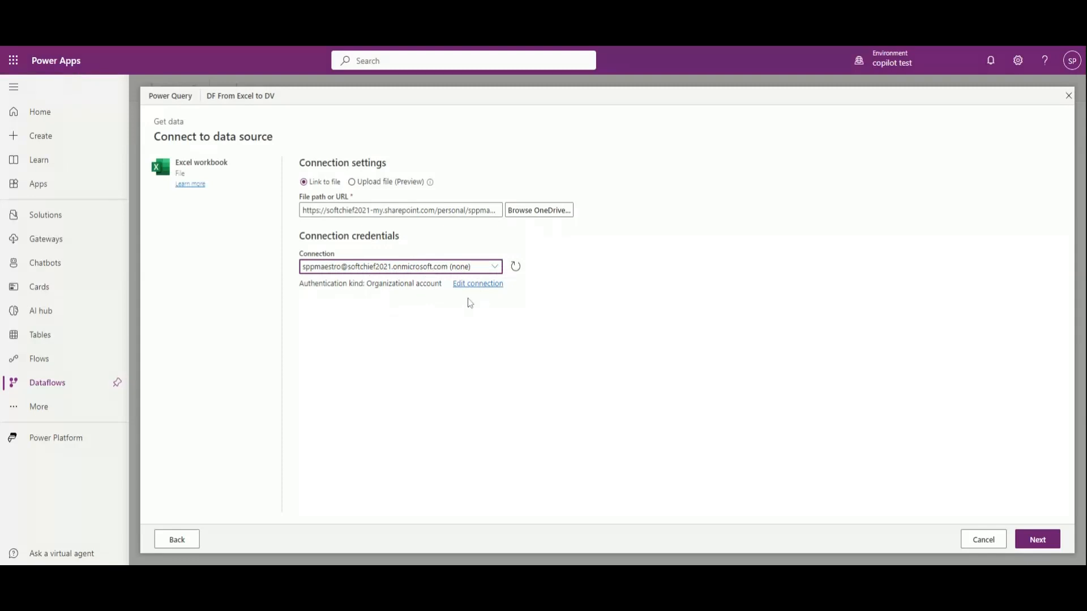
click(1036, 540)
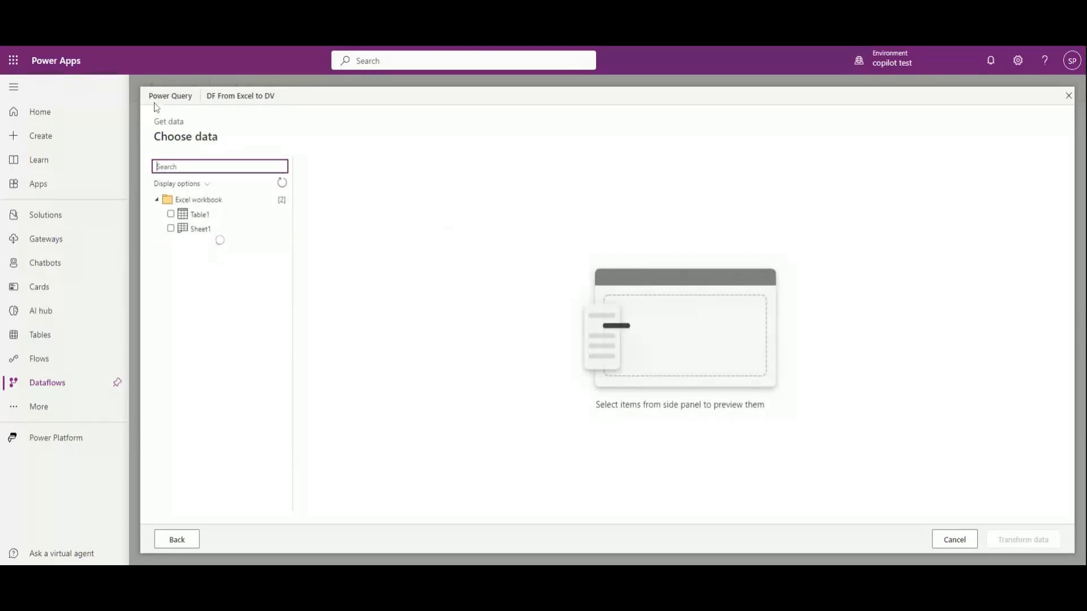
Step: Select Table1 from the Excel workbook, check its preview columns, and load it for data transformation
click(171, 215)
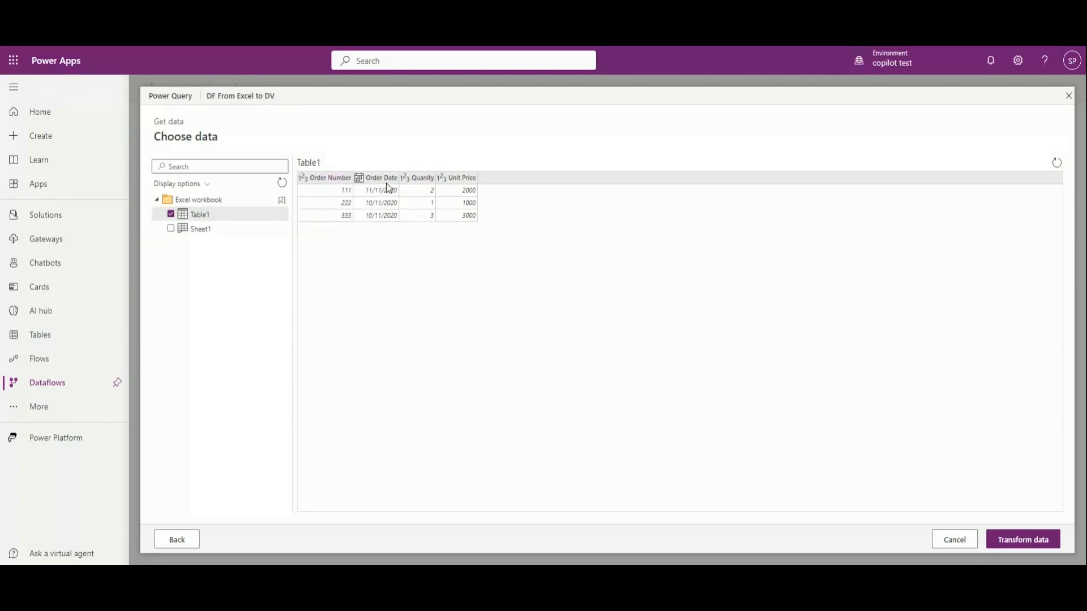
click(360, 183)
click(412, 186)
click(1024, 541)
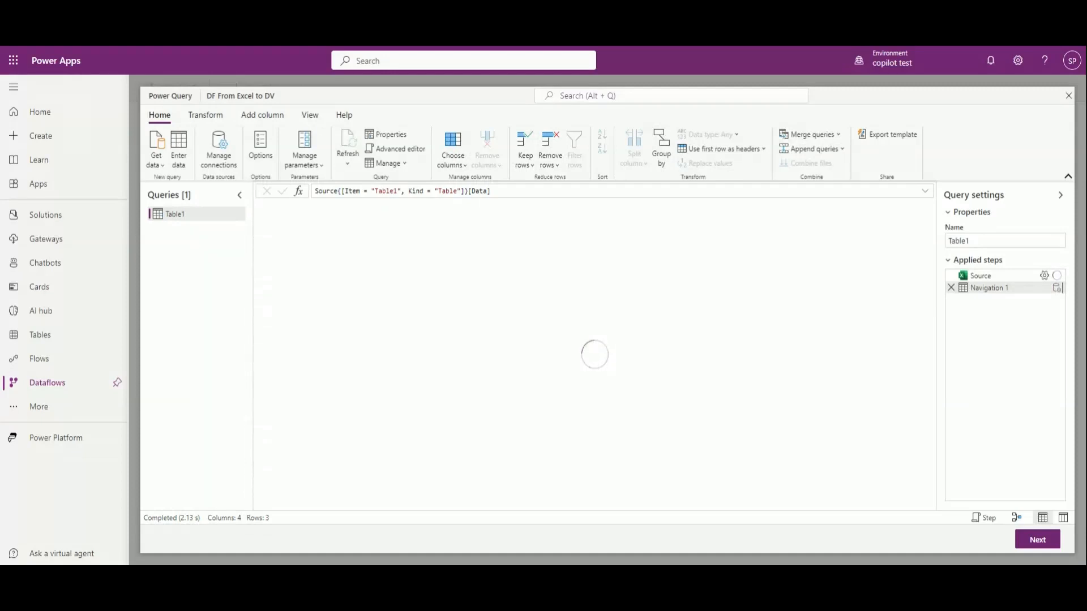
Step: Rename the Table1 query as "New Order Info"
right_click(214, 218)
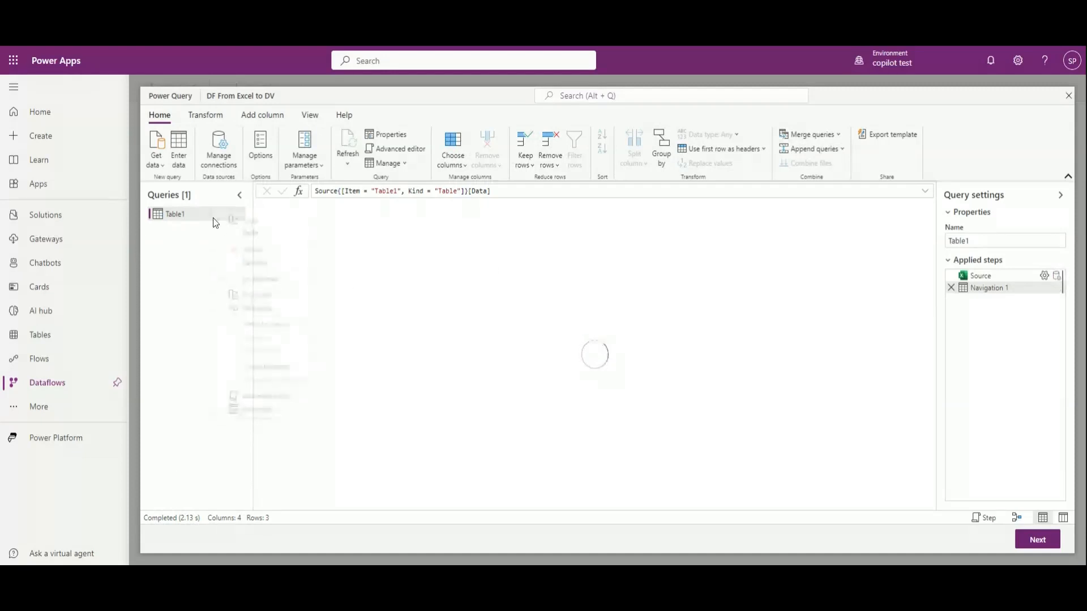
click(249, 269)
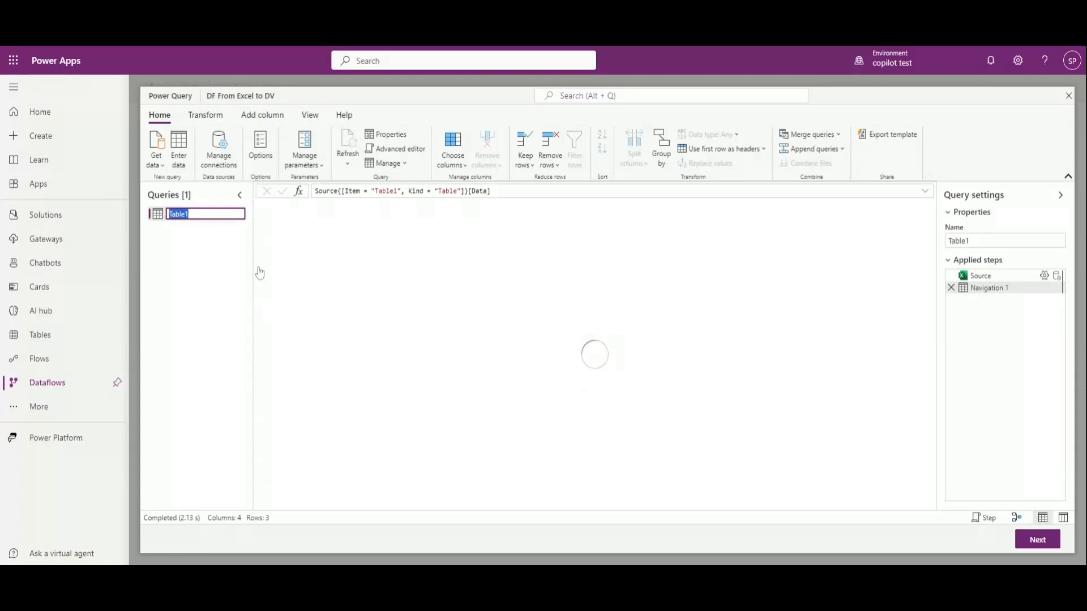
text(der)
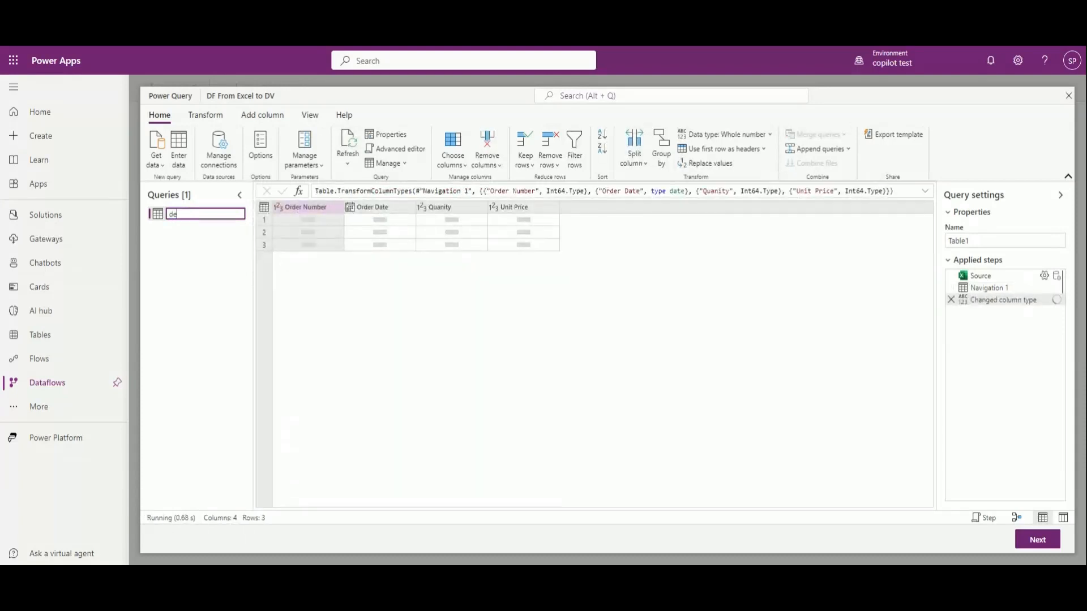
key(BackSpace)
key(BackSpace)
key(BackSpace)
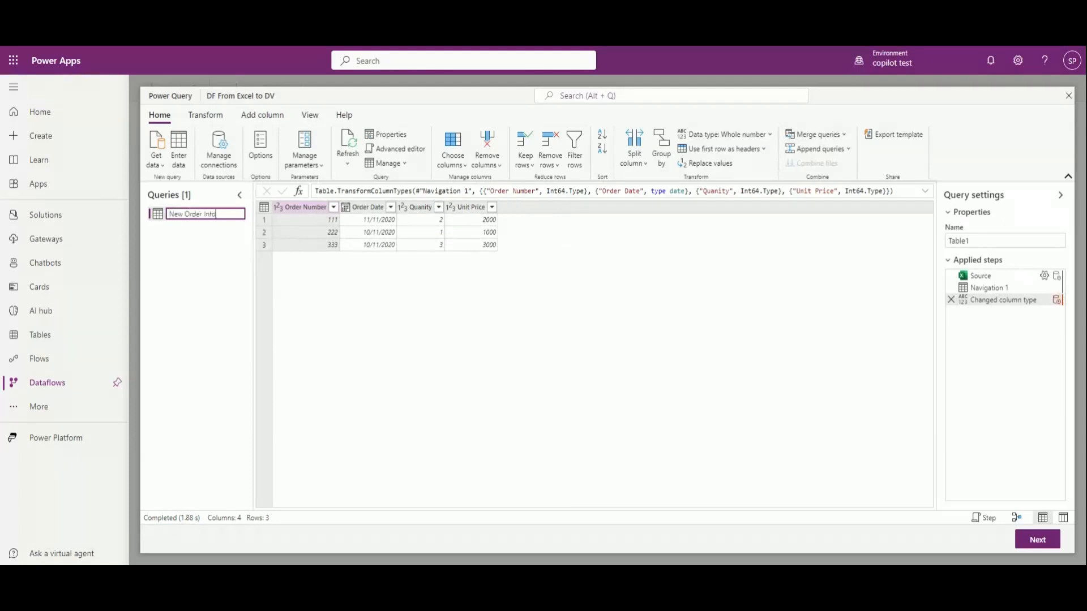
click(210, 249)
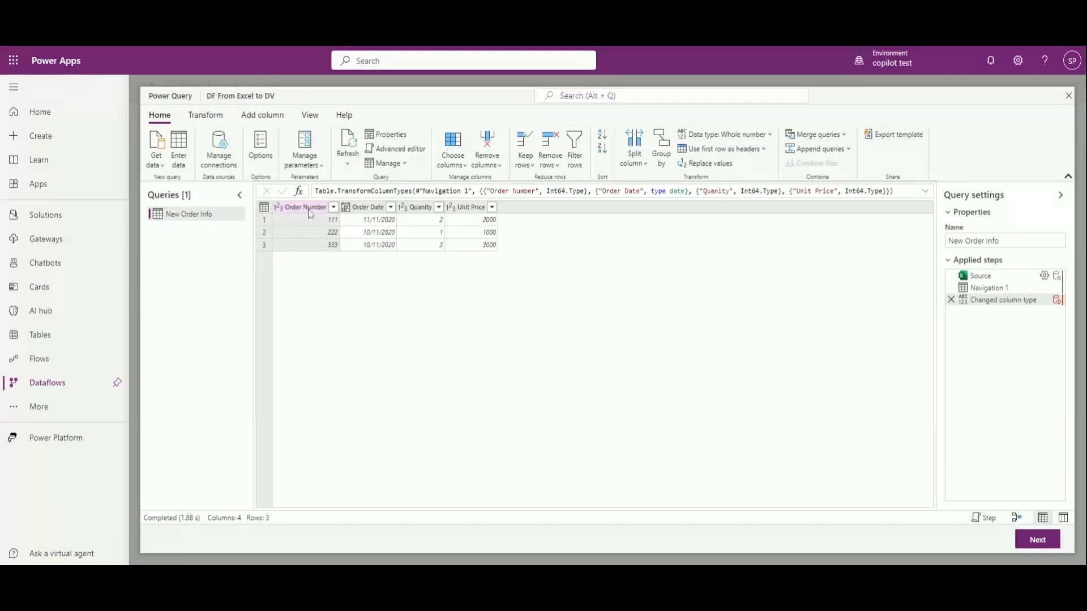
Step: Set the data type of the Order Number column to Whole number
click(279, 209)
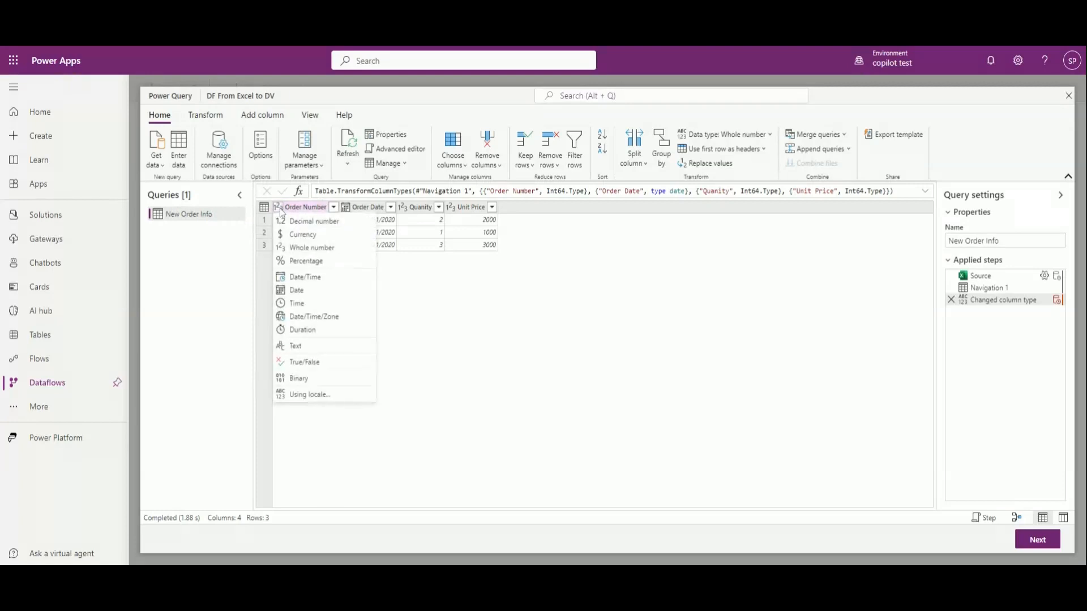
click(313, 248)
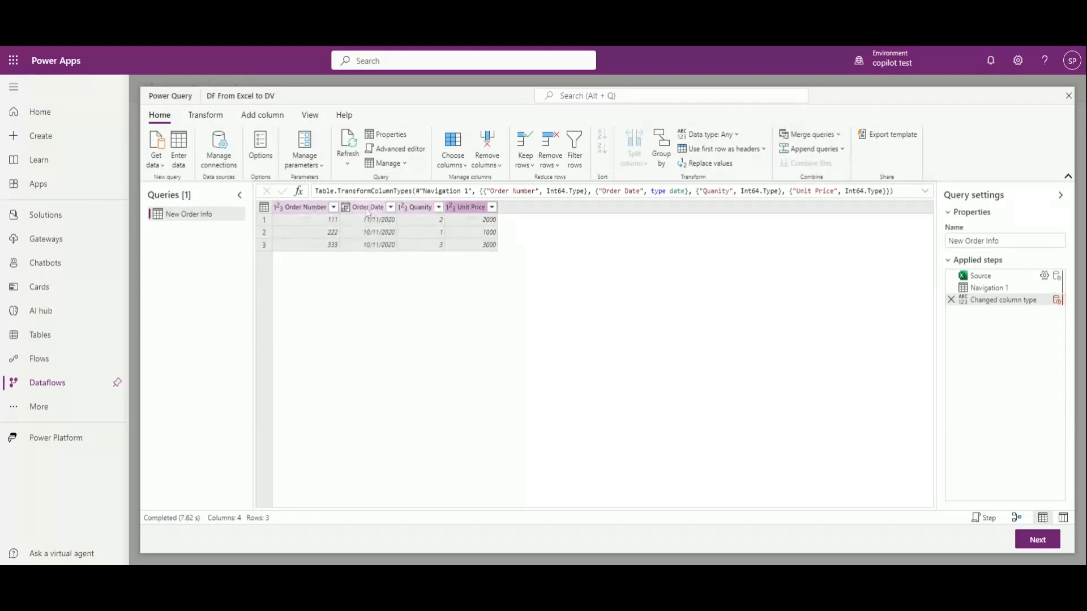
Step: Set the data type of the Order Date column to Date and of the Quanity column to Whole number
click(346, 207)
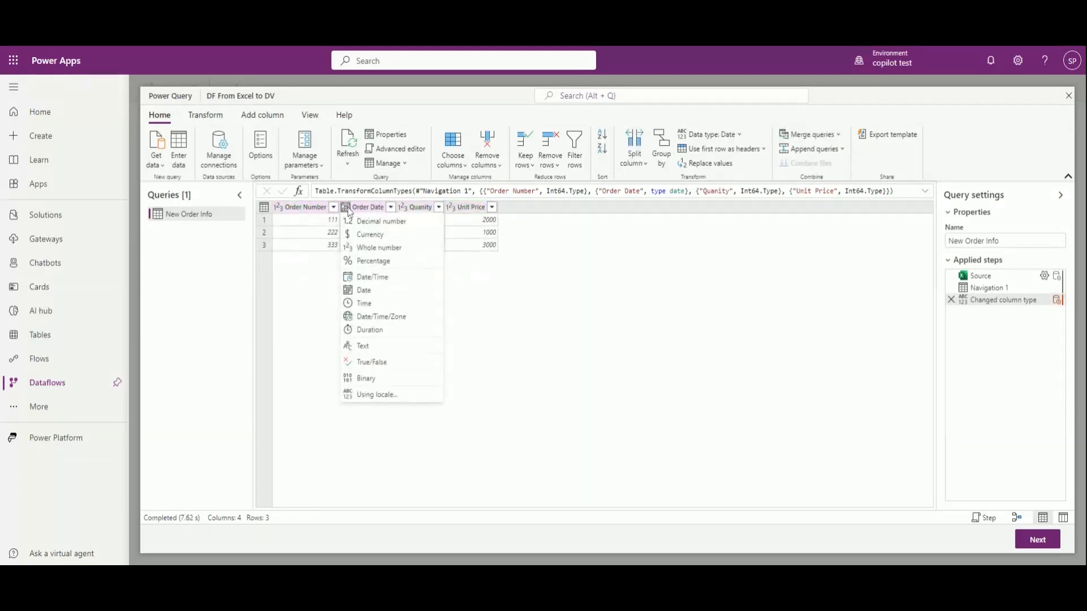
click(379, 291)
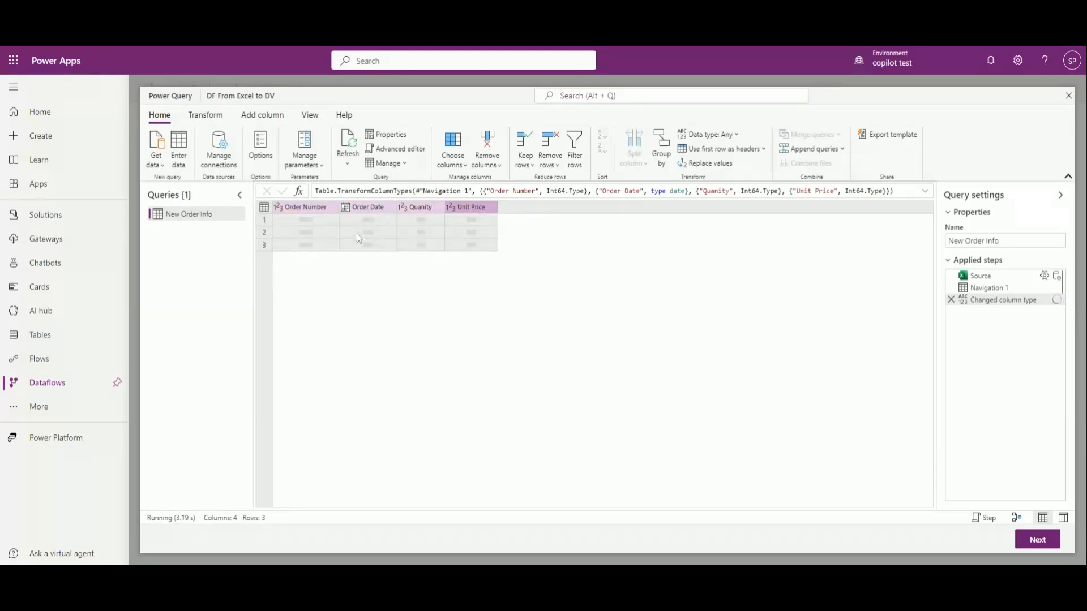
click(403, 207)
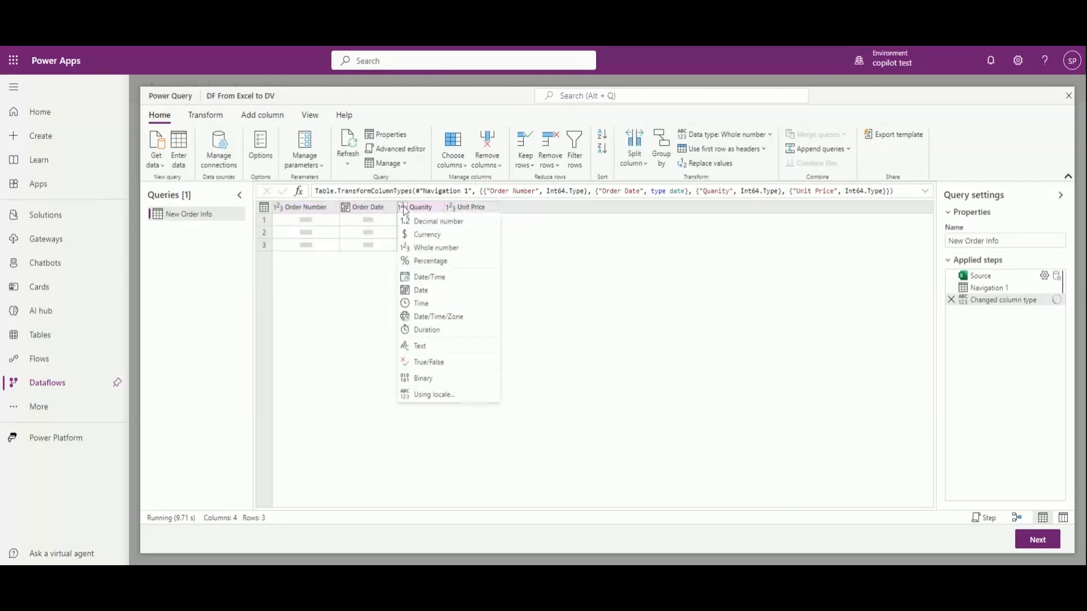
click(439, 249)
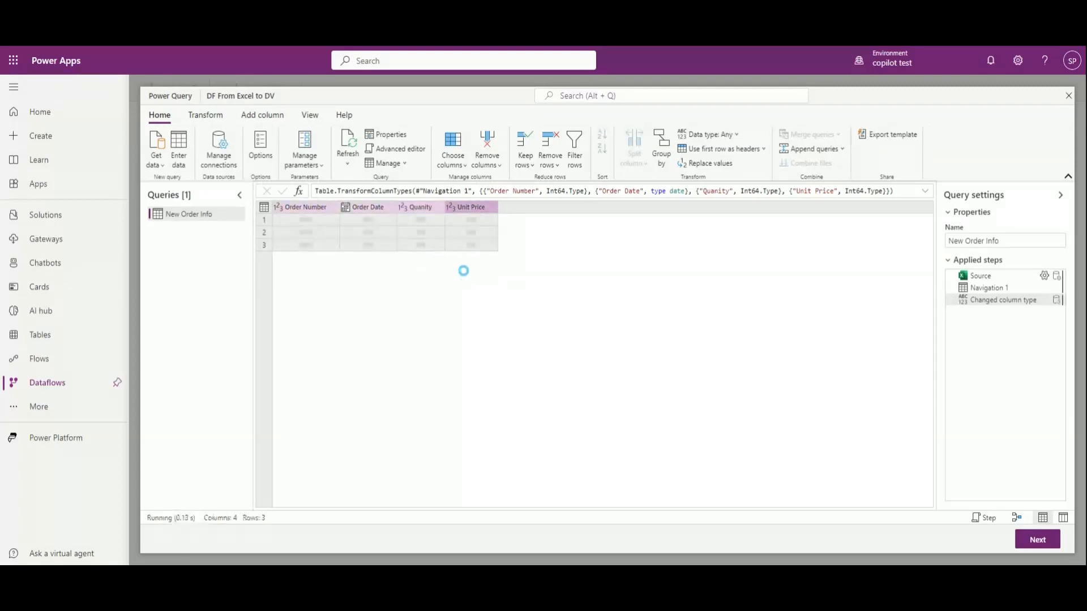
Step: Set the data type of the Unit Price column to Currency, replacing the current type conversion
click(452, 207)
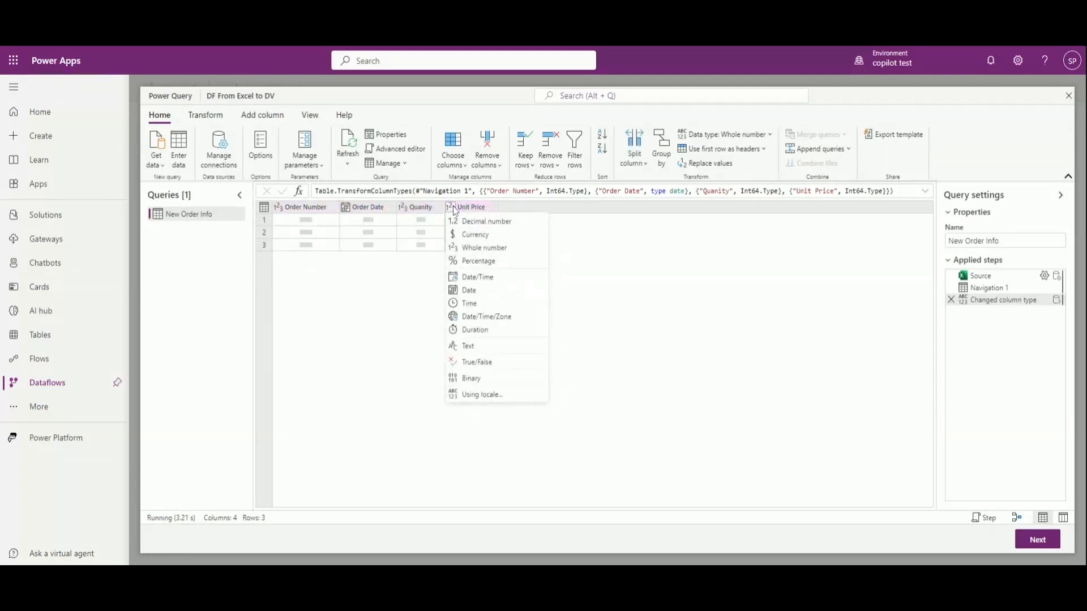
click(496, 236)
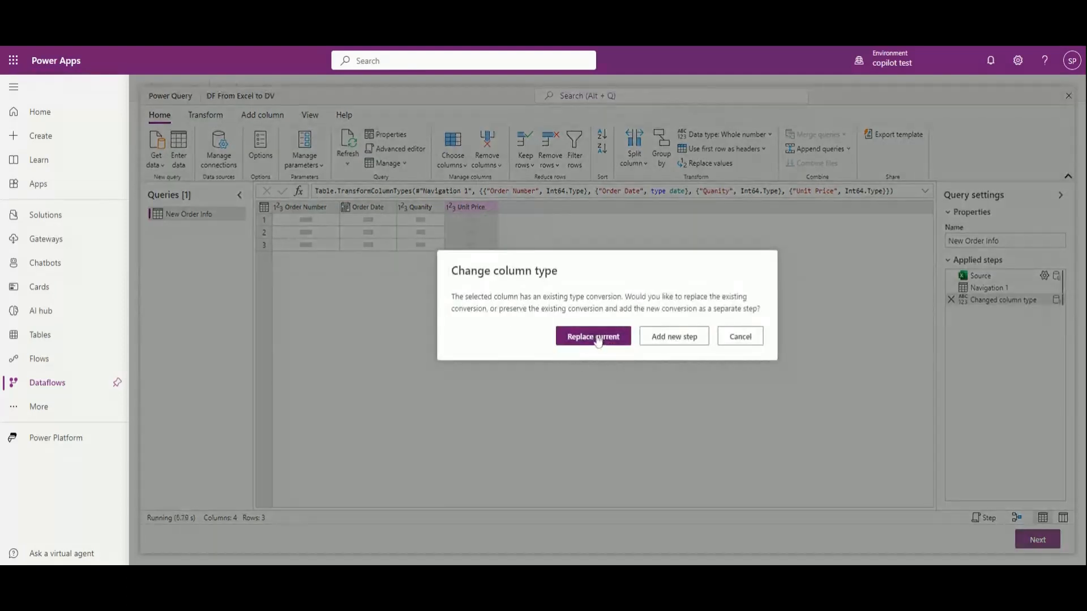
click(615, 347)
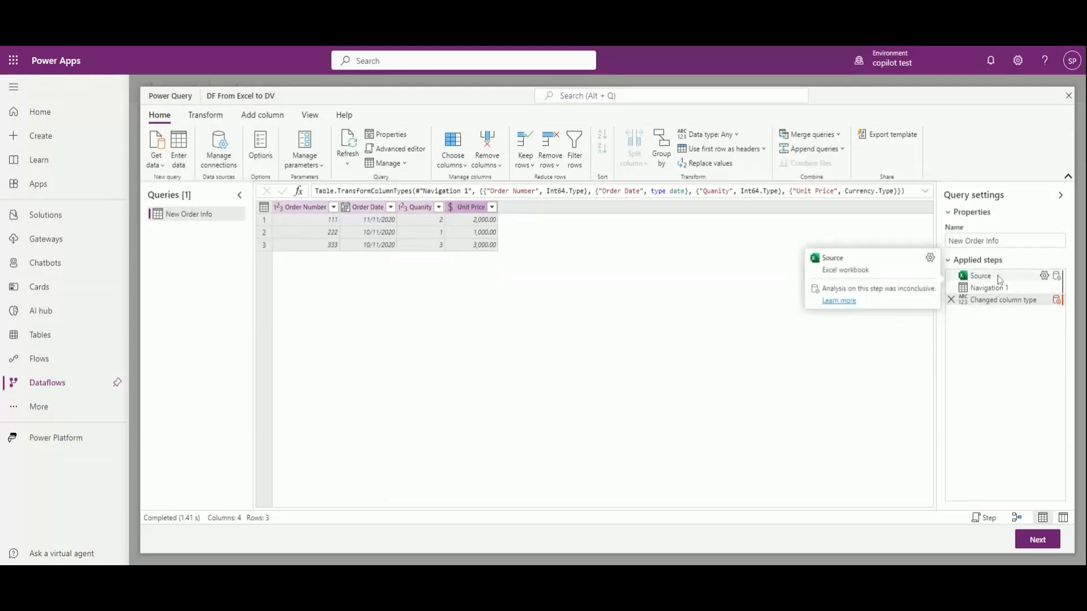
mouse_move(994, 294)
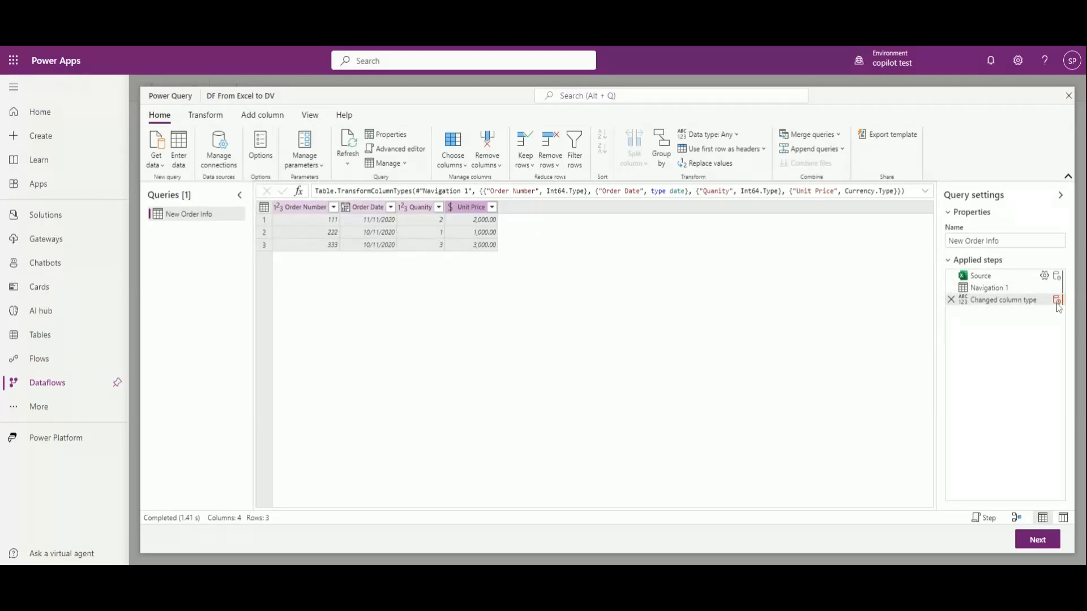
mouse_move(1059, 306)
Step: Start a custom column named "Total Price" with the Currency data type
click(263, 116)
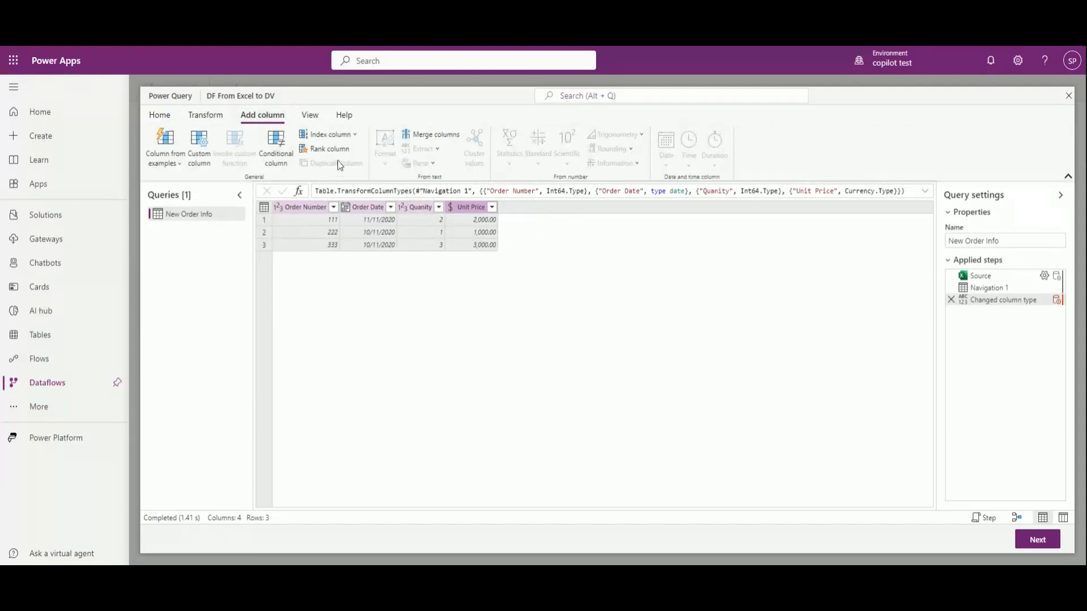
click(201, 148)
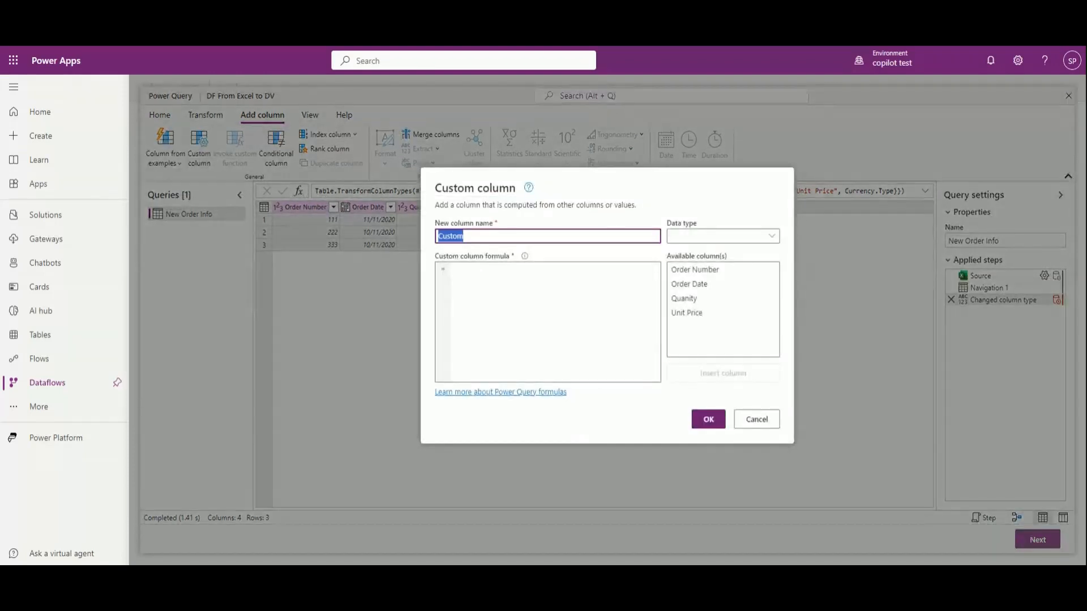
text(Total Price)
click(454, 269)
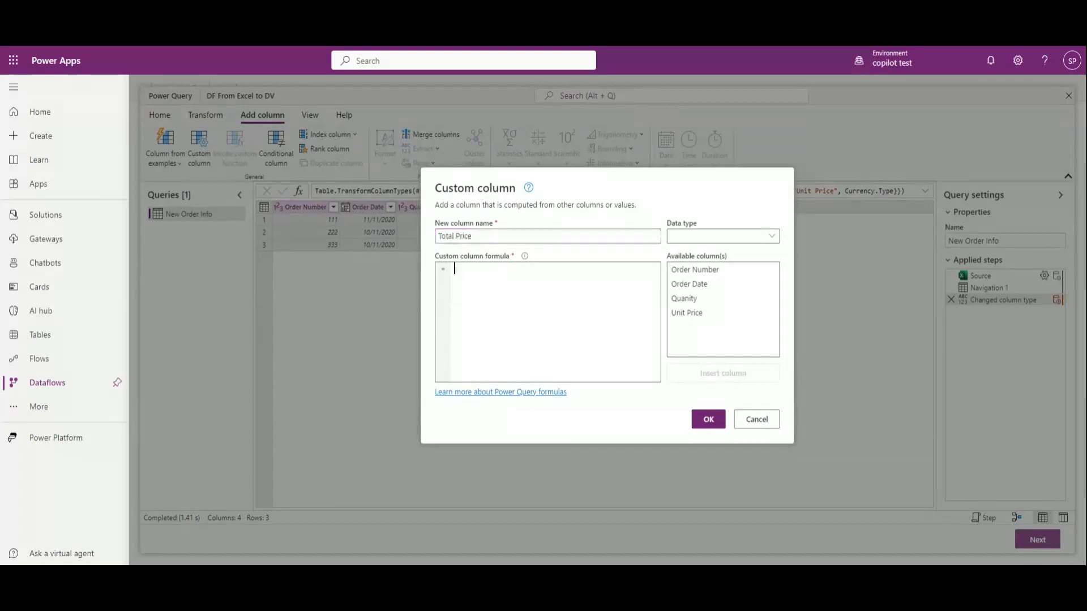
click(719, 236)
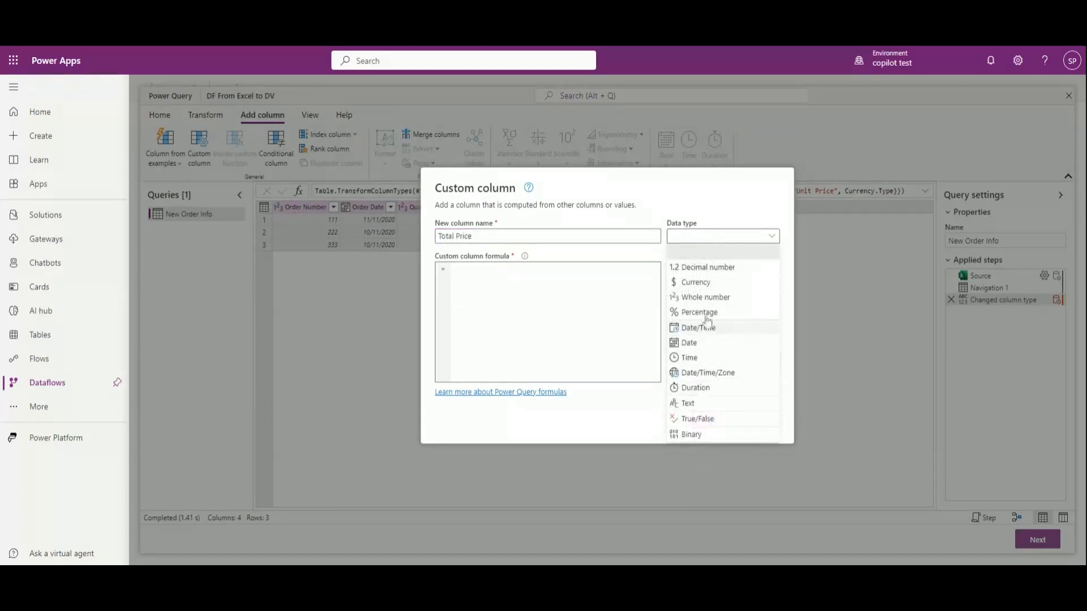
click(697, 282)
Step: Define the Total Price formula as [Quanity]*[Unit Price] and add the custom column to the query
click(450, 289)
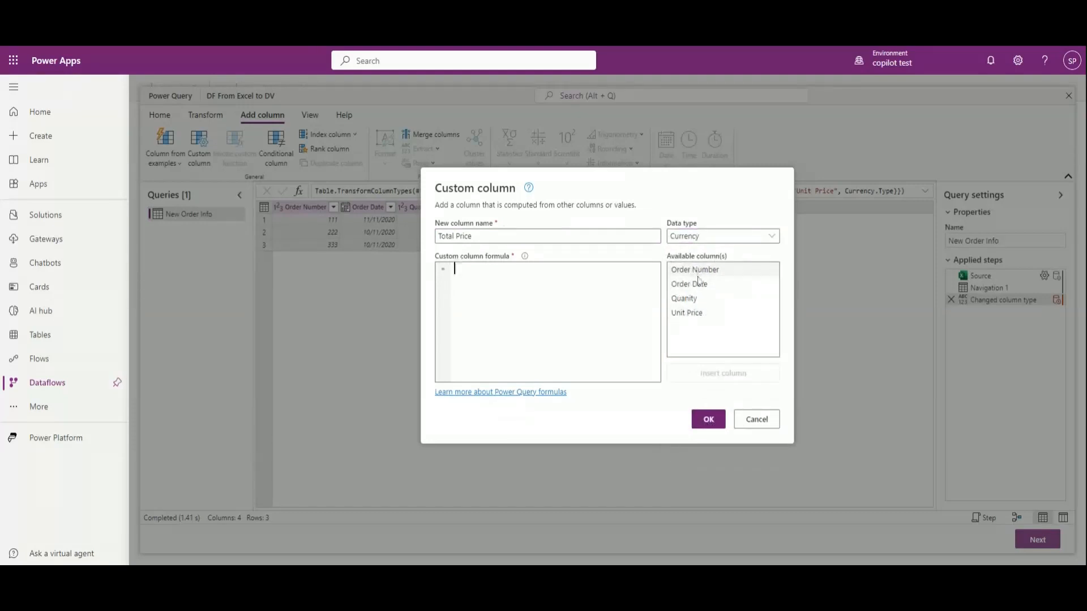
click(696, 305)
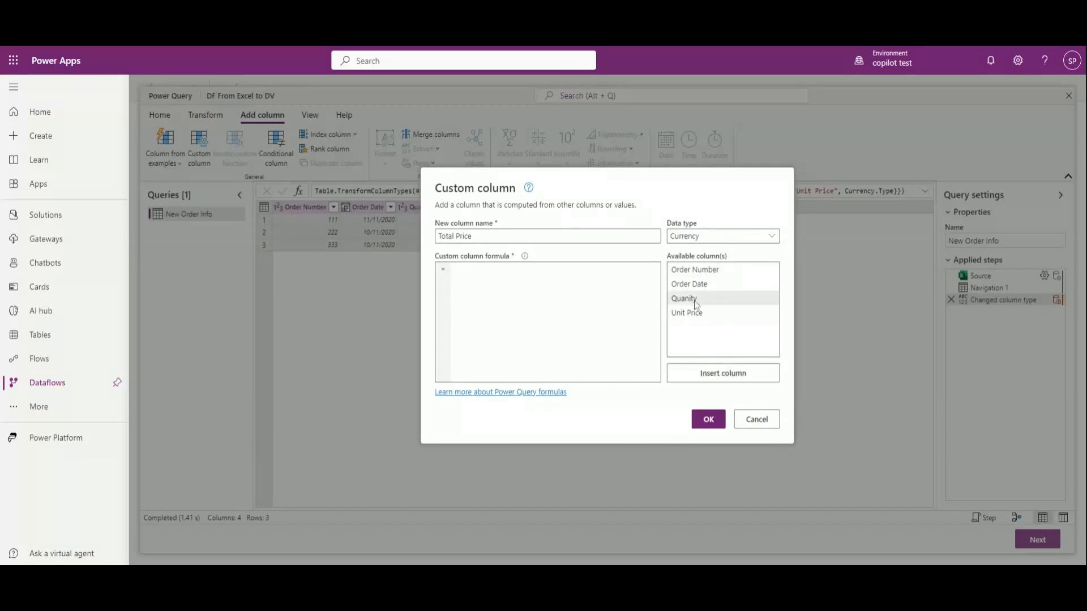
click(720, 380)
text(*)
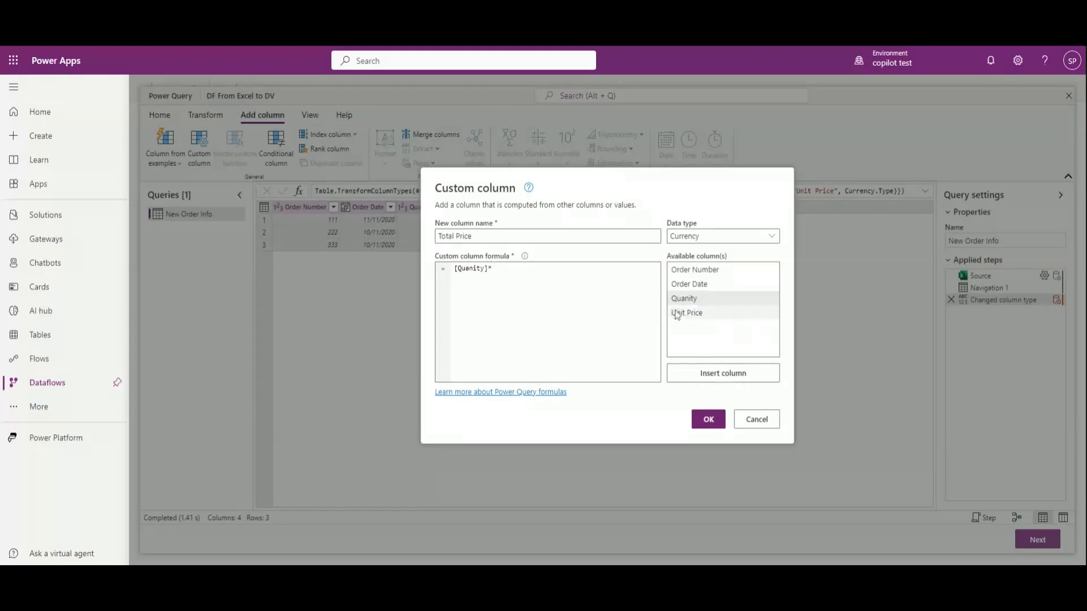
click(682, 313)
click(722, 375)
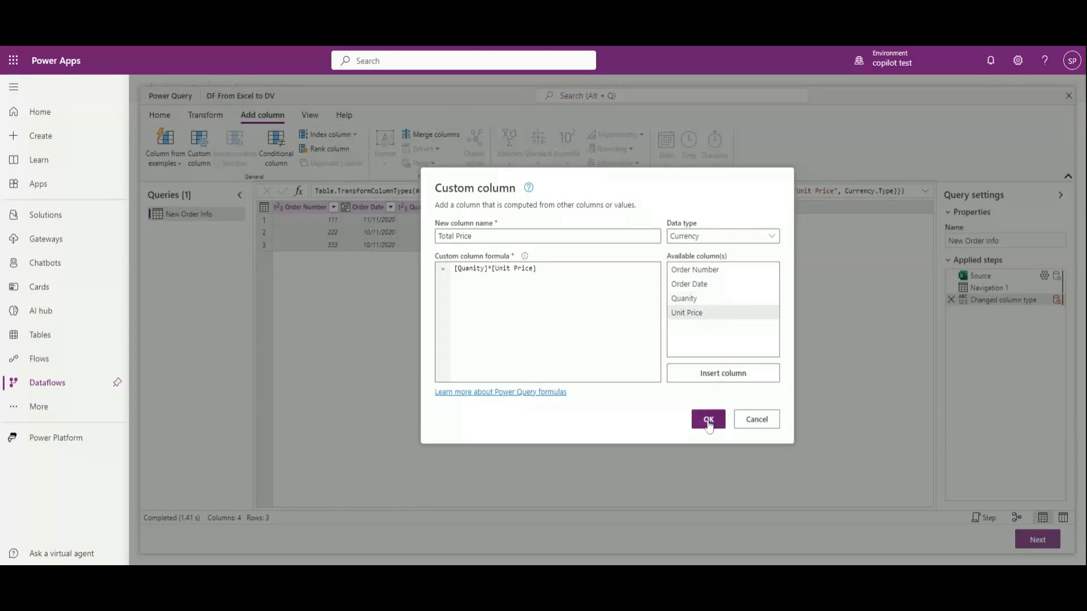
click(709, 420)
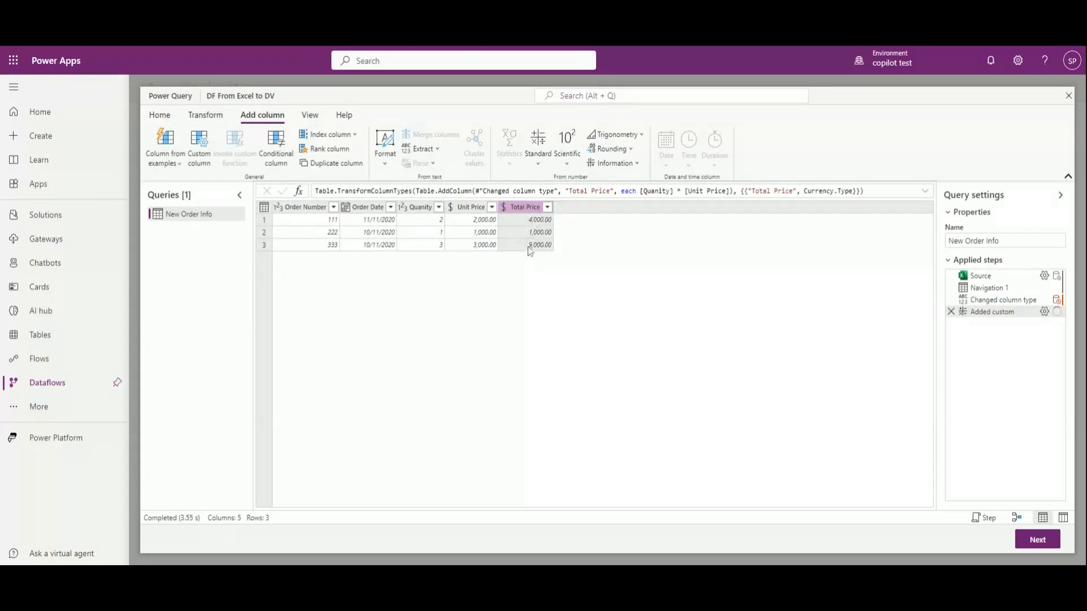
Step: Check the first row's Unit Price, Quanity and Total Price values against each other
click(480, 221)
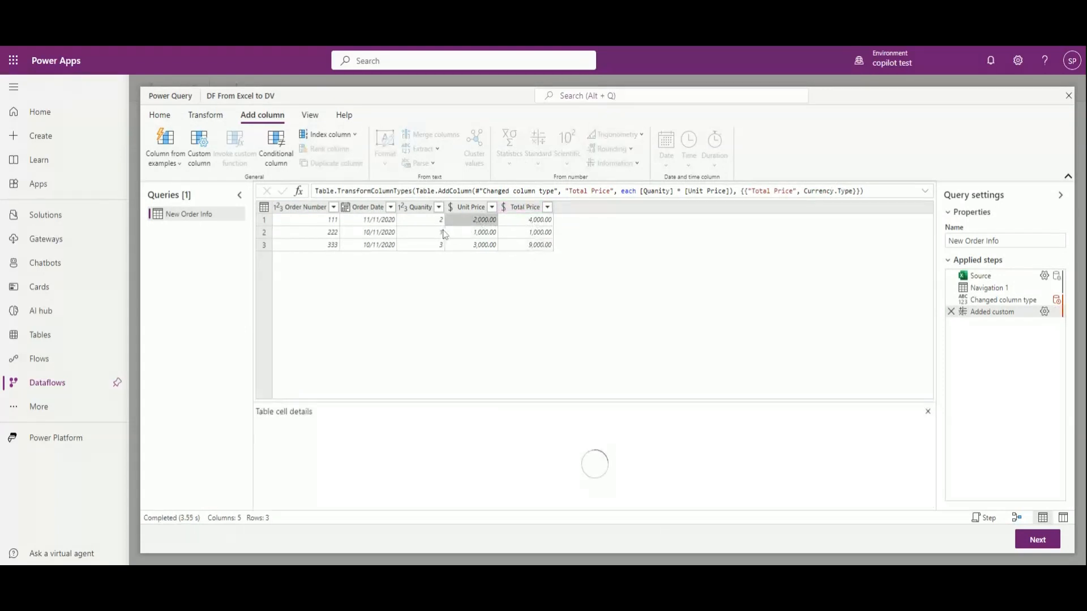
click(418, 225)
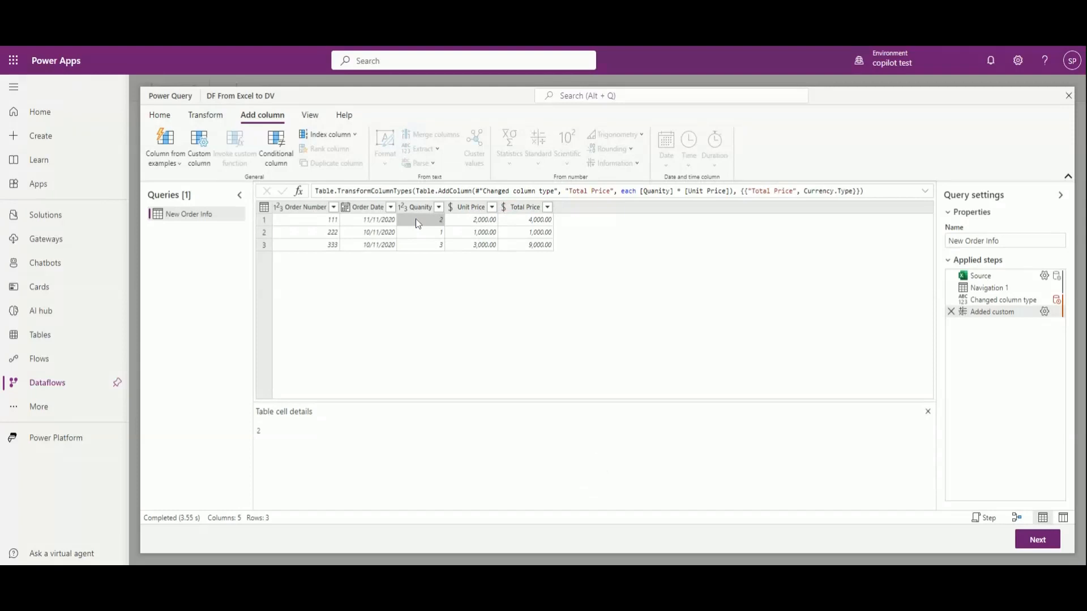
click(519, 223)
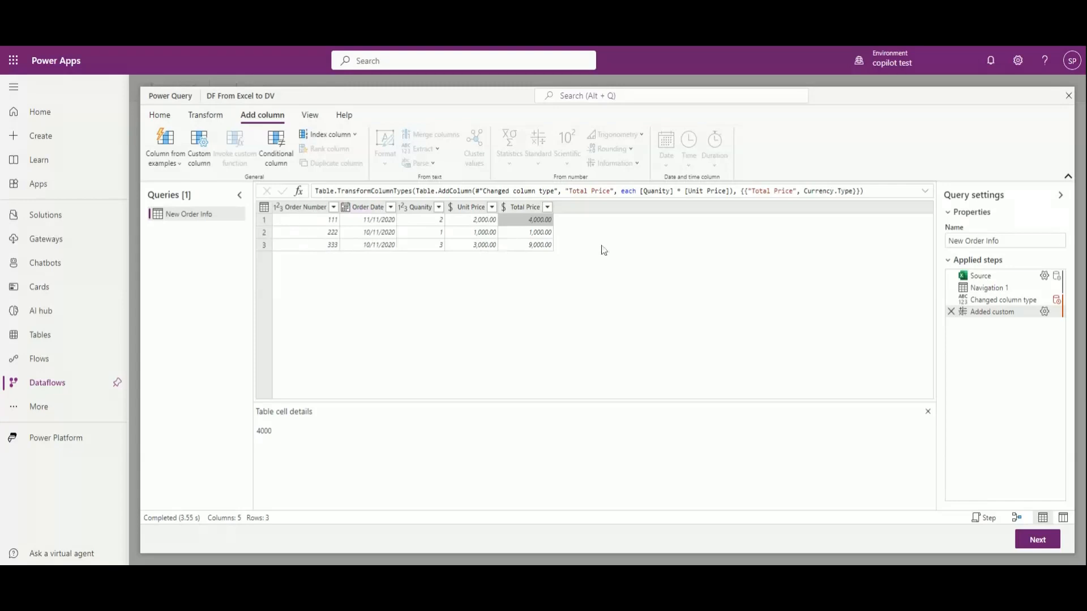
Step: Proceed to table mapping, compare the load options, and set the New Order Info query to load to a new table
click(1023, 538)
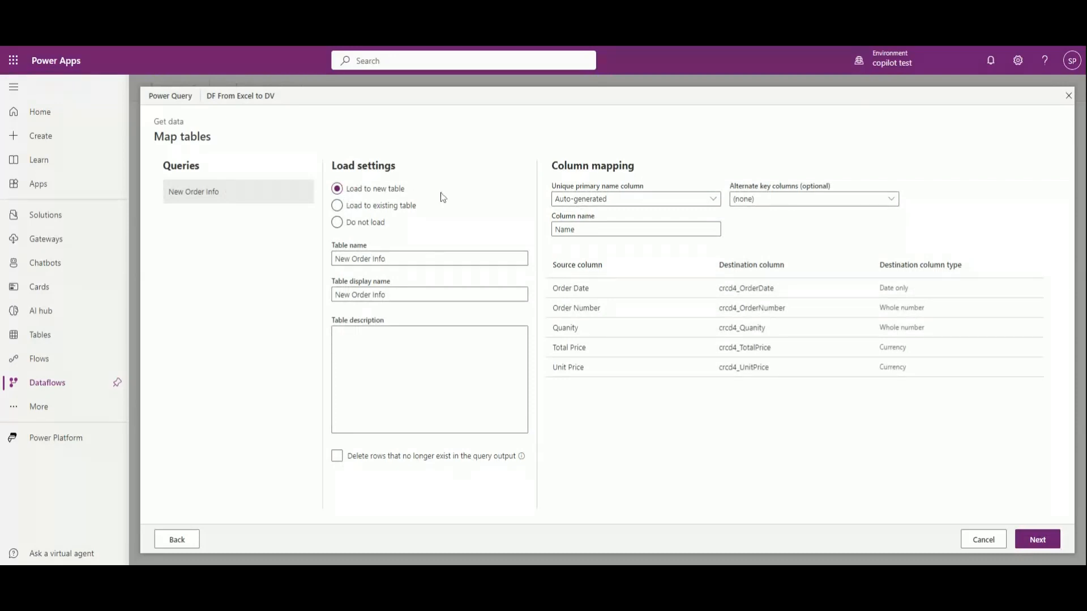
click(338, 206)
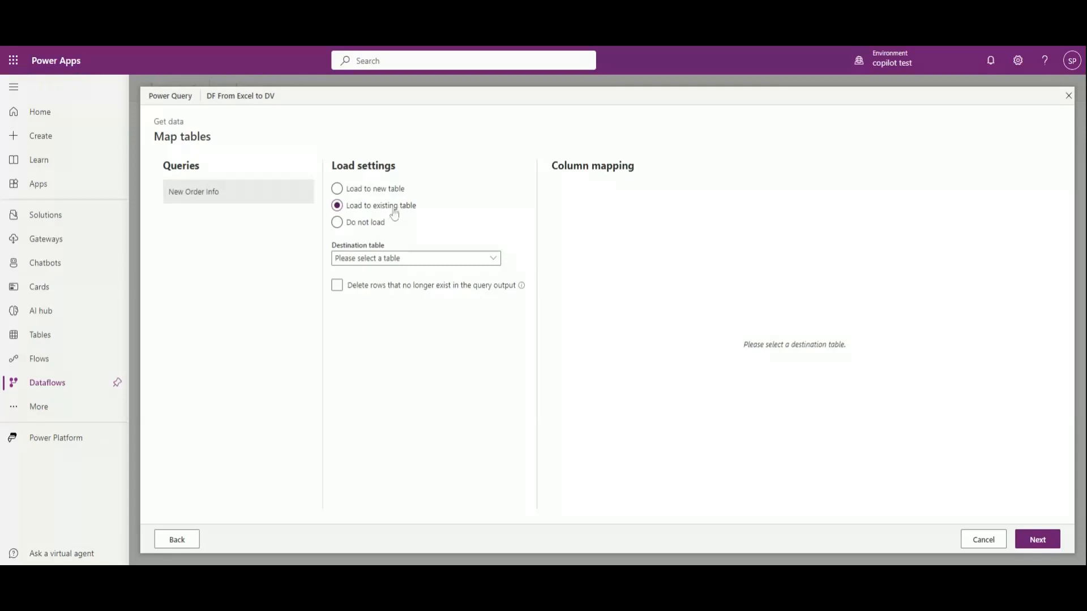
click(355, 224)
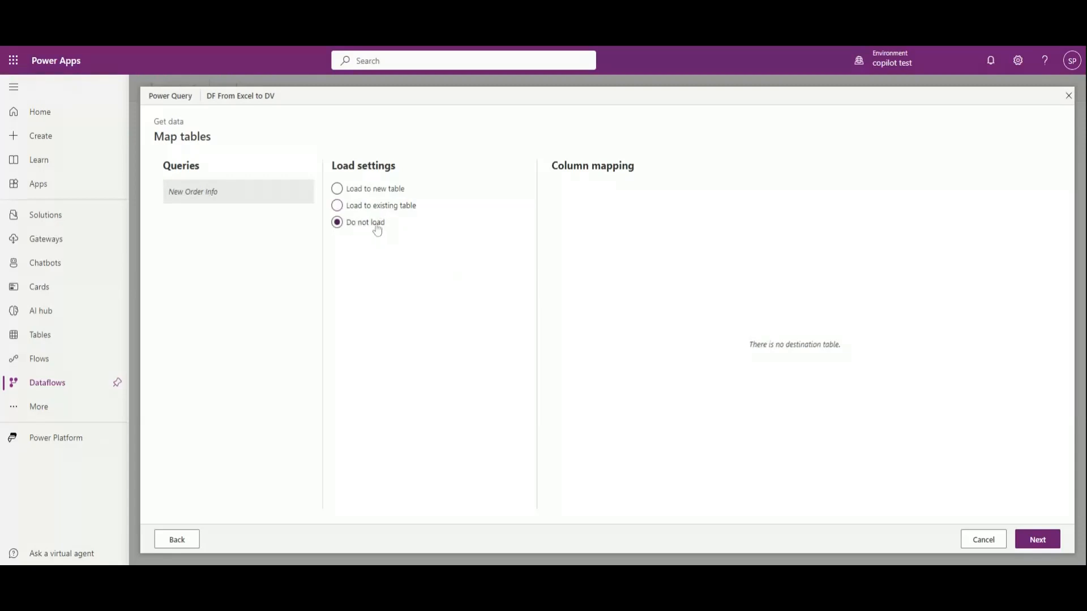
click(339, 208)
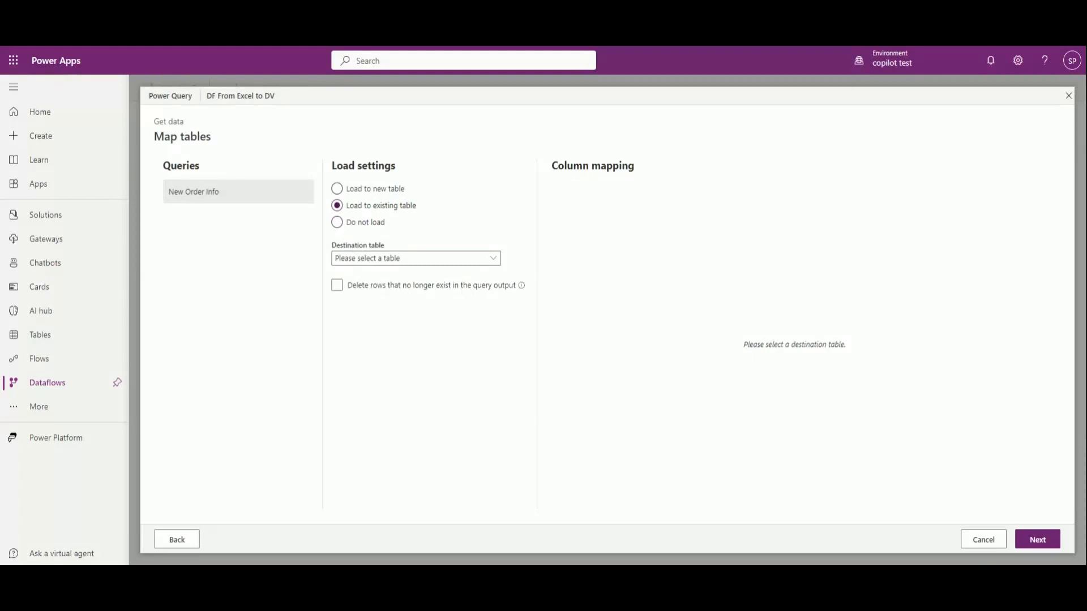
click(338, 190)
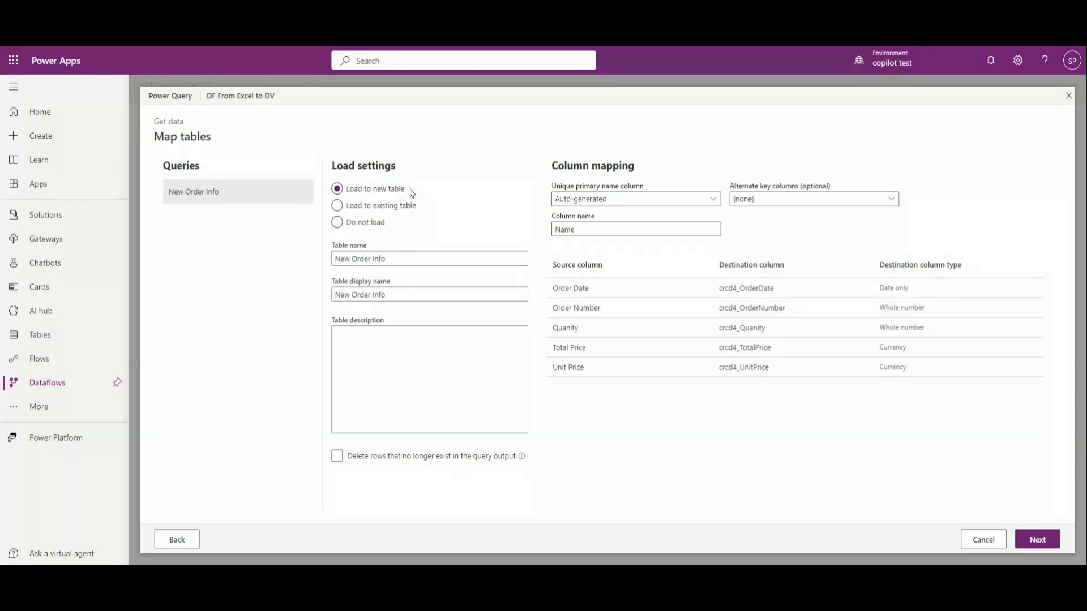
Step: Review the table name and table display name entered for the new table
click(405, 258)
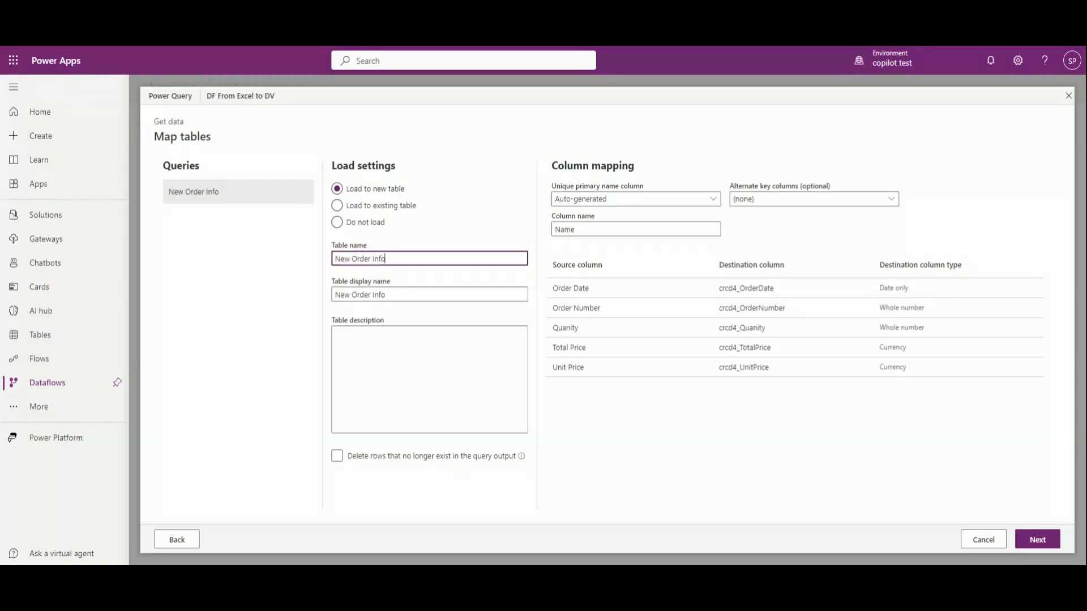
drag(340, 258, 341, 295)
click(390, 259)
click(390, 295)
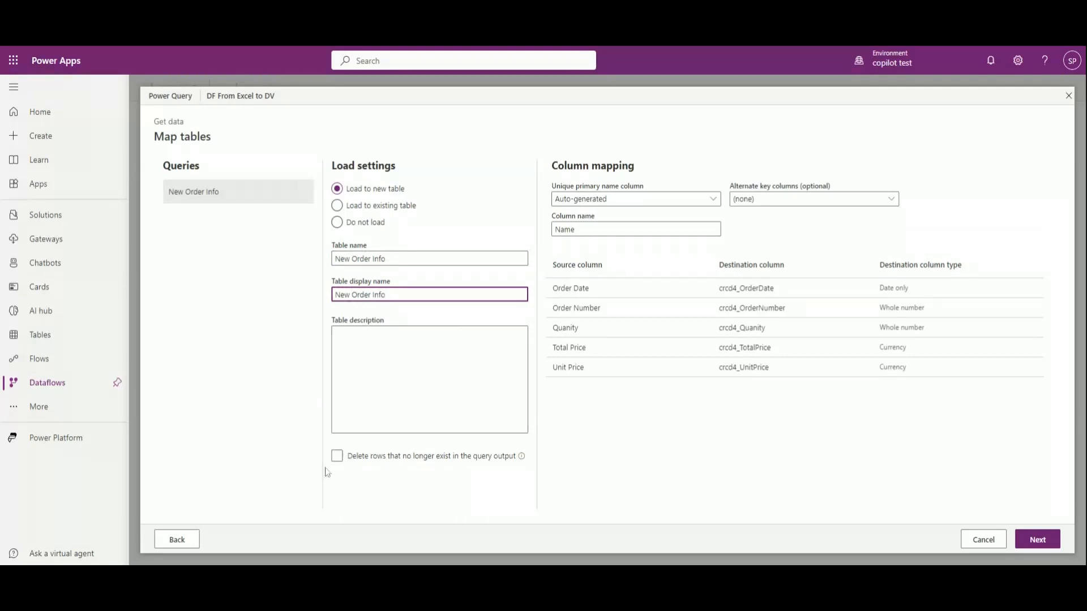
Step: Enable deletion of rows that no longer exist in the query output
click(356, 461)
click(469, 461)
click(338, 457)
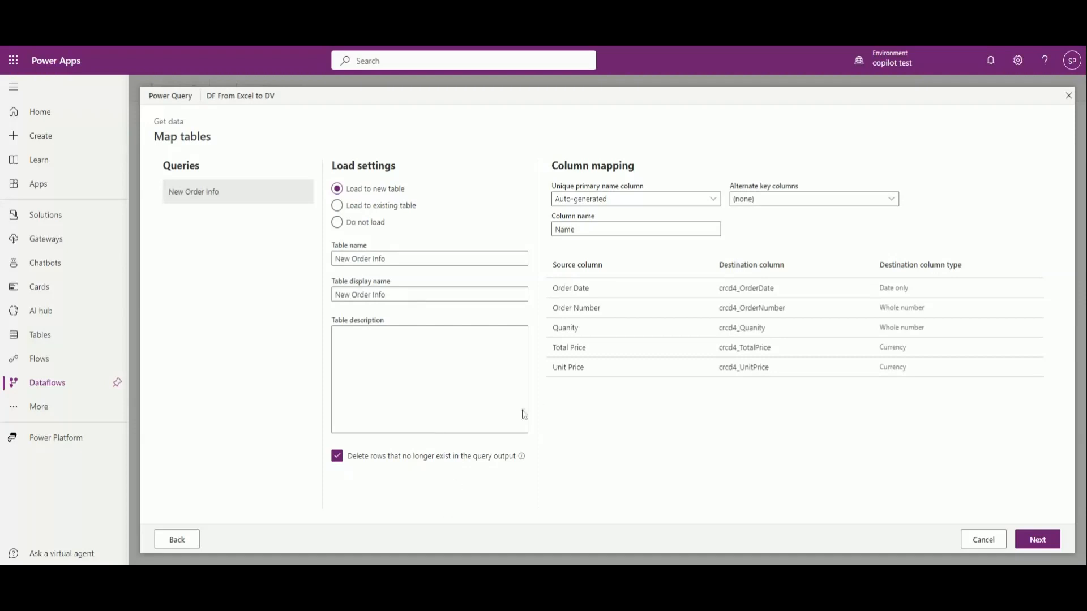
Step: Set Order Number as the unique primary name column and crcd4_OrderNumber as the alternate key column
click(660, 201)
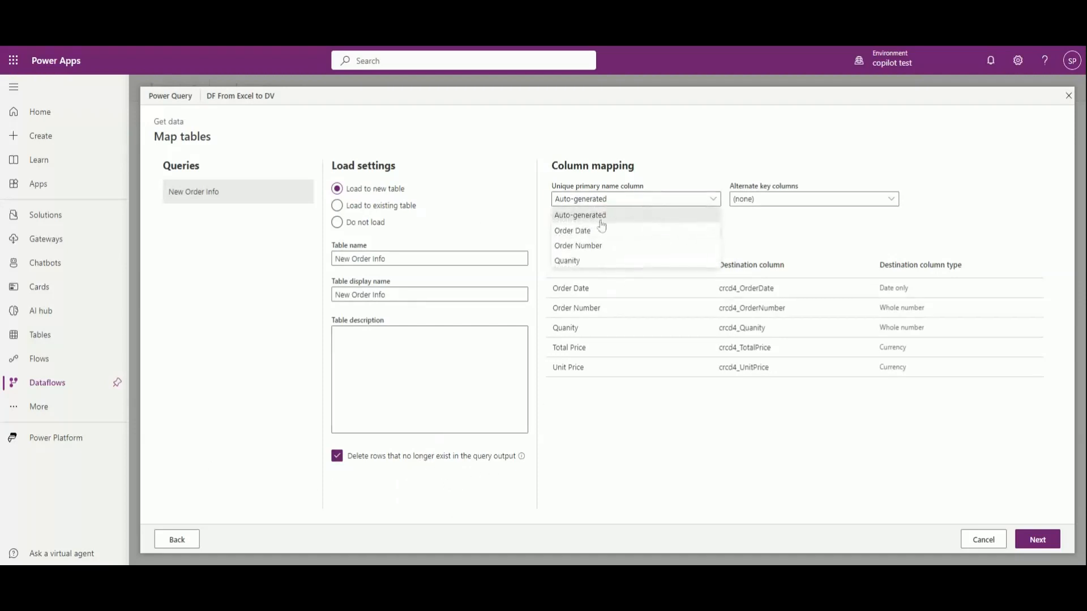
click(600, 220)
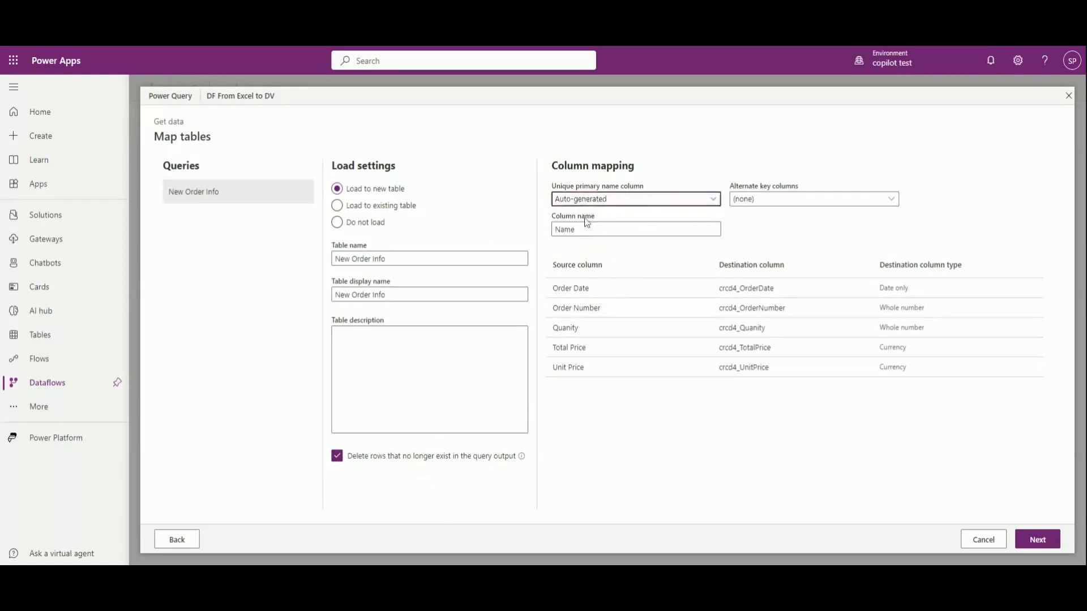
click(611, 201)
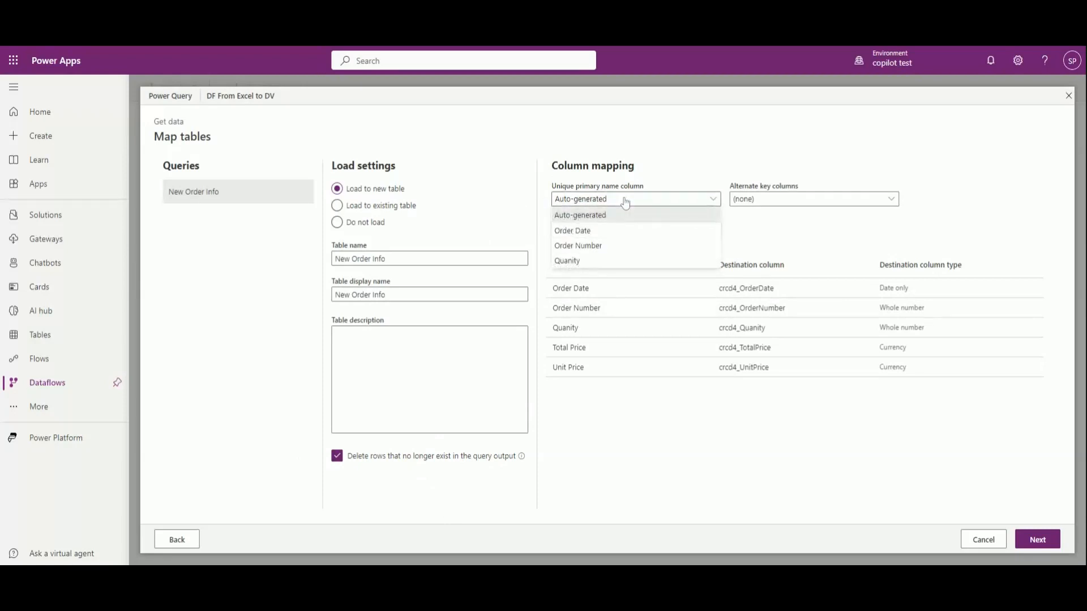
click(602, 247)
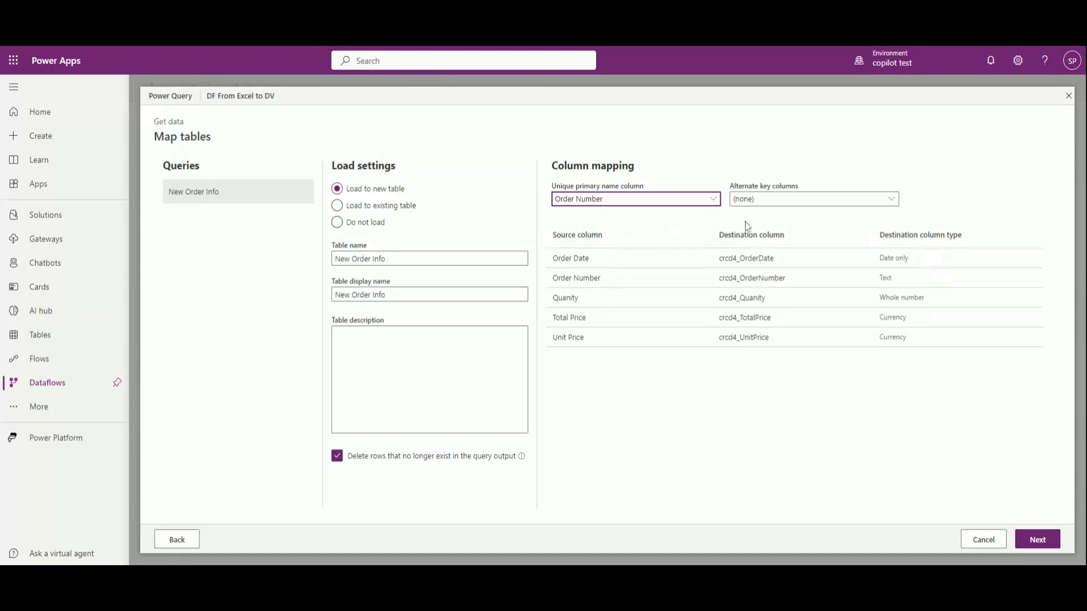
click(777, 200)
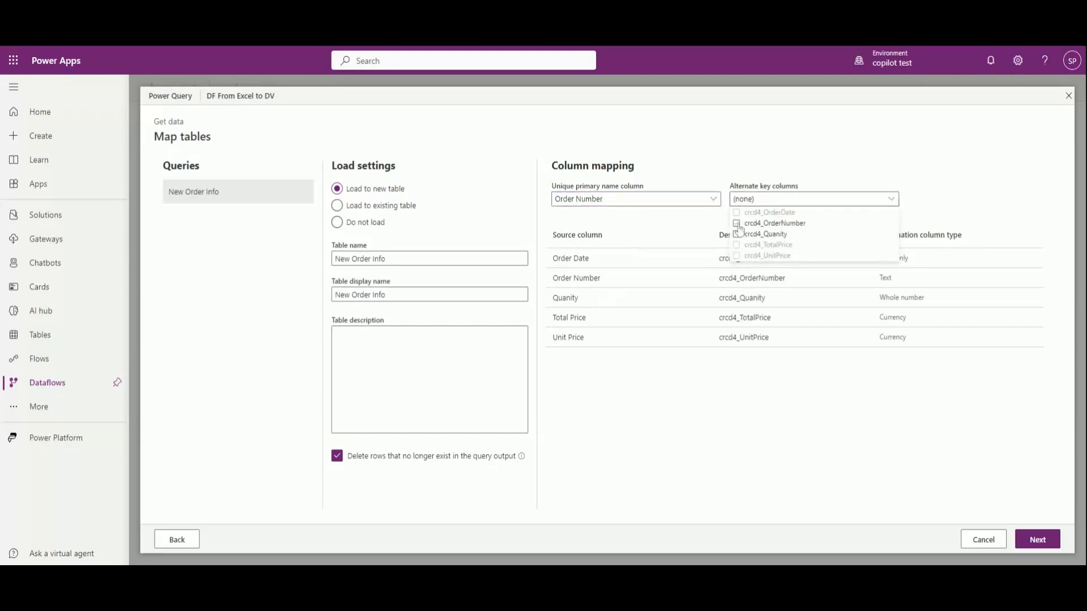
click(738, 223)
click(712, 225)
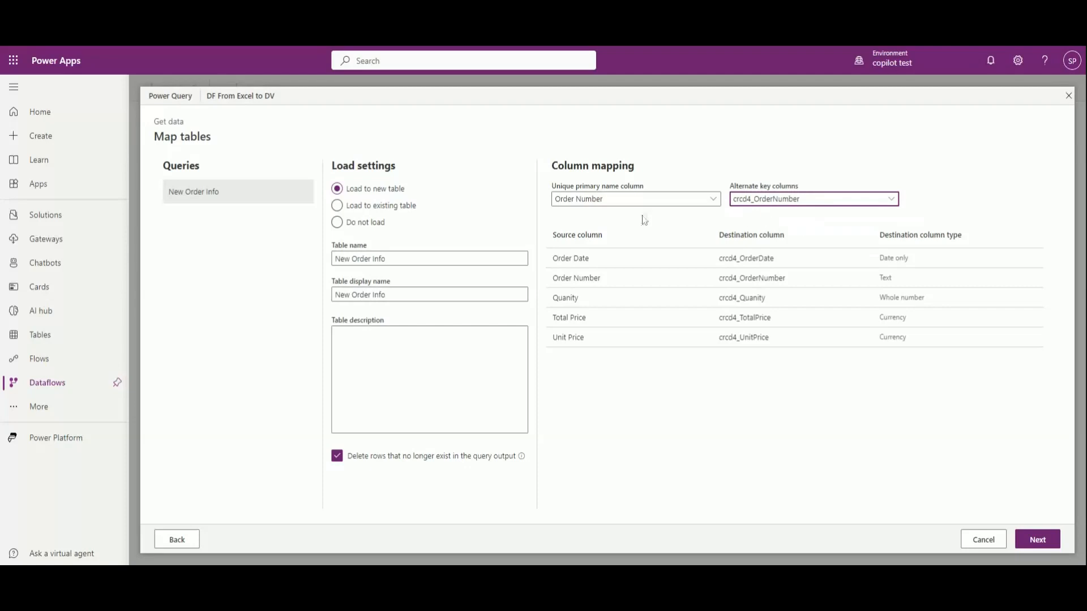
Step: Turn off deletion of rows that no longer exist in the query output
click(337, 460)
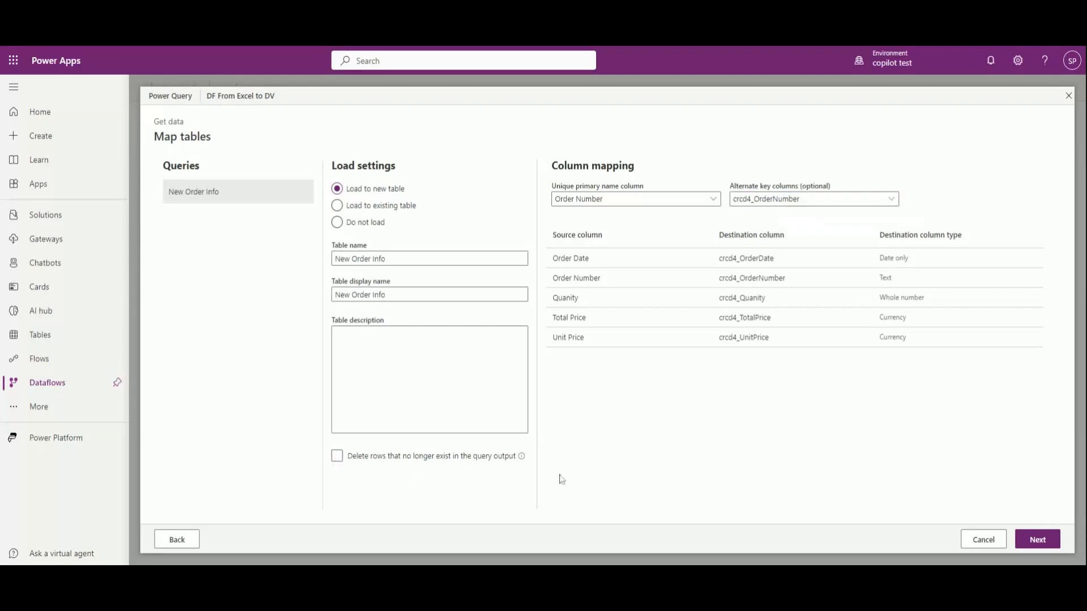
Step: Enable deletion of rows that no longer exist in the query output and continue to the refresh settings
click(337, 458)
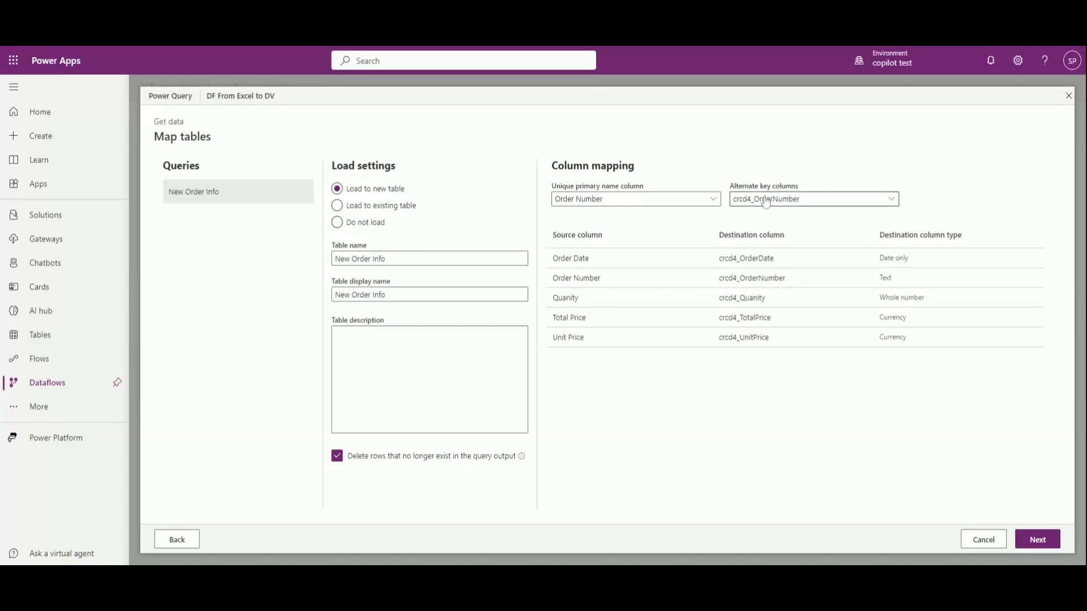
click(1037, 541)
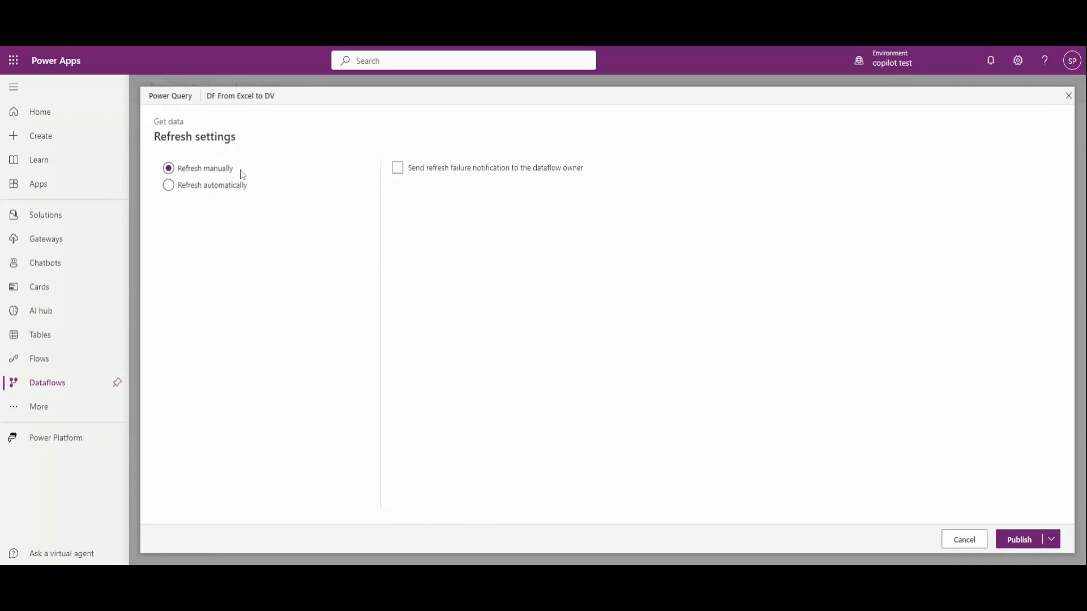
Step: Schedule an automatic frequency-based refresh every 30 minutes, starting 11/8/2023 at 12:00 PM UTC
click(203, 189)
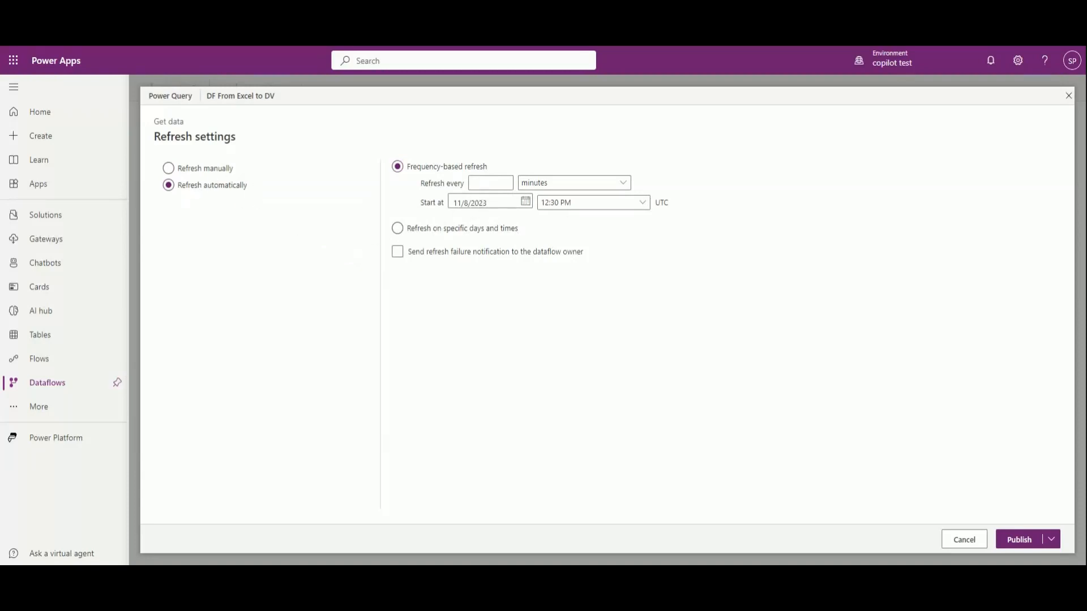
click(487, 183)
text(30)
click(562, 183)
click(558, 198)
click(629, 205)
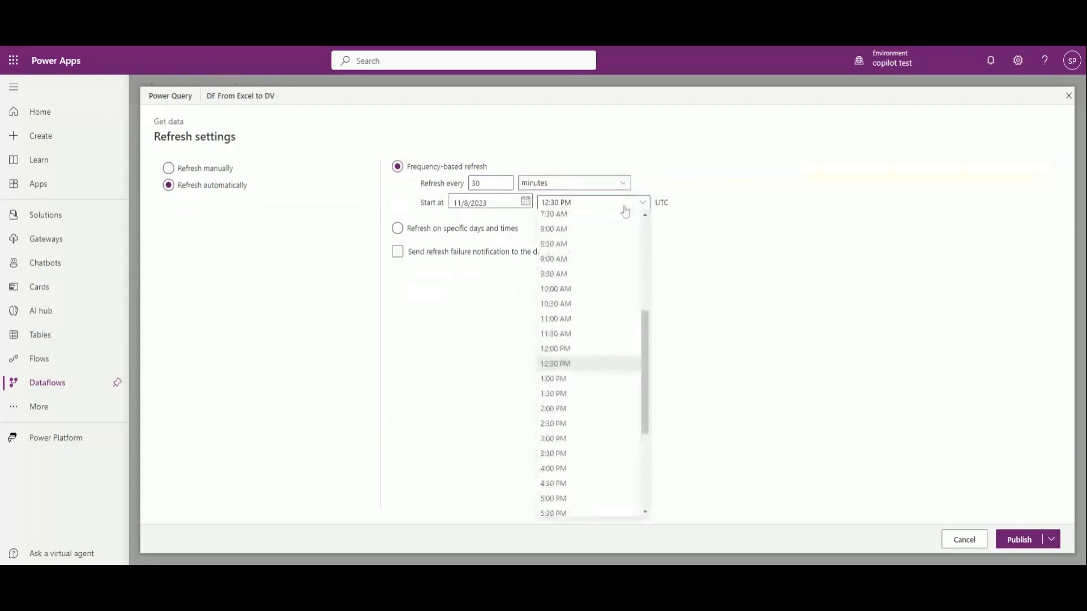
click(560, 353)
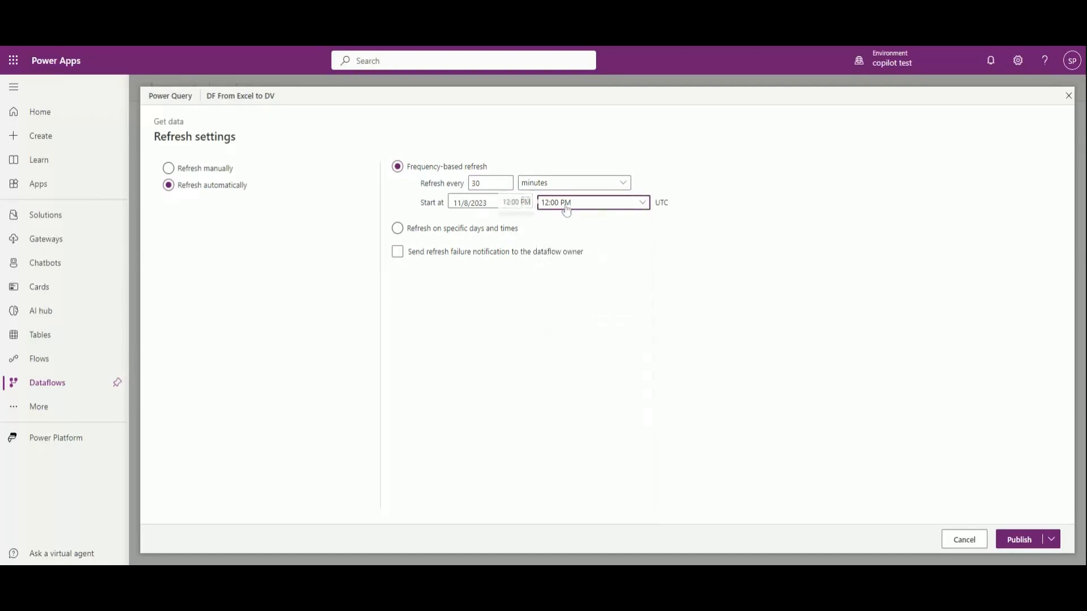
Step: Enable refresh failure notifications to the dataflow owner and publish the dataflow
click(397, 251)
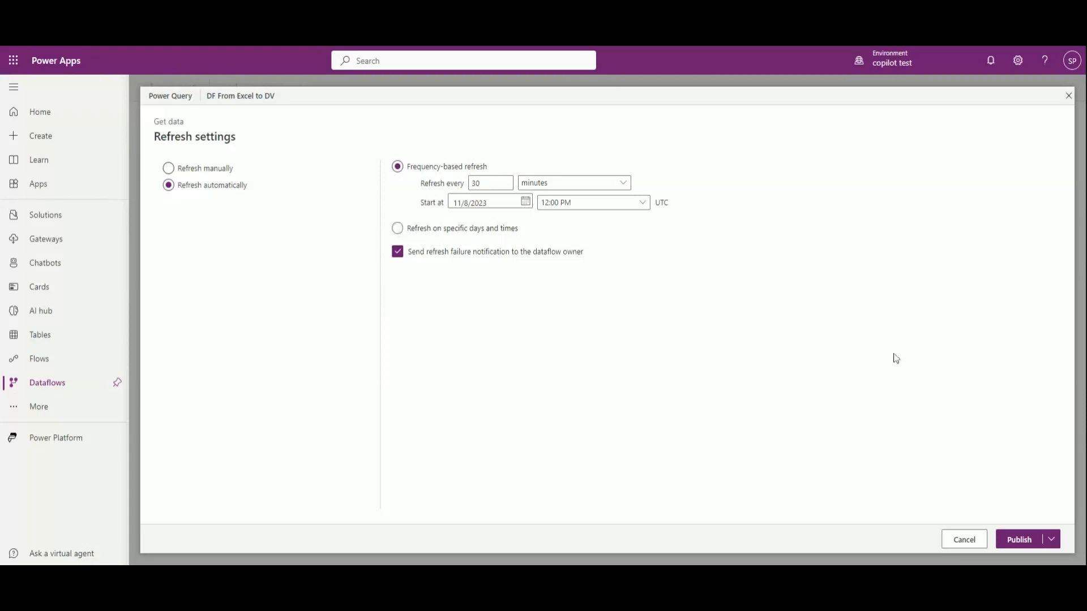
click(1026, 541)
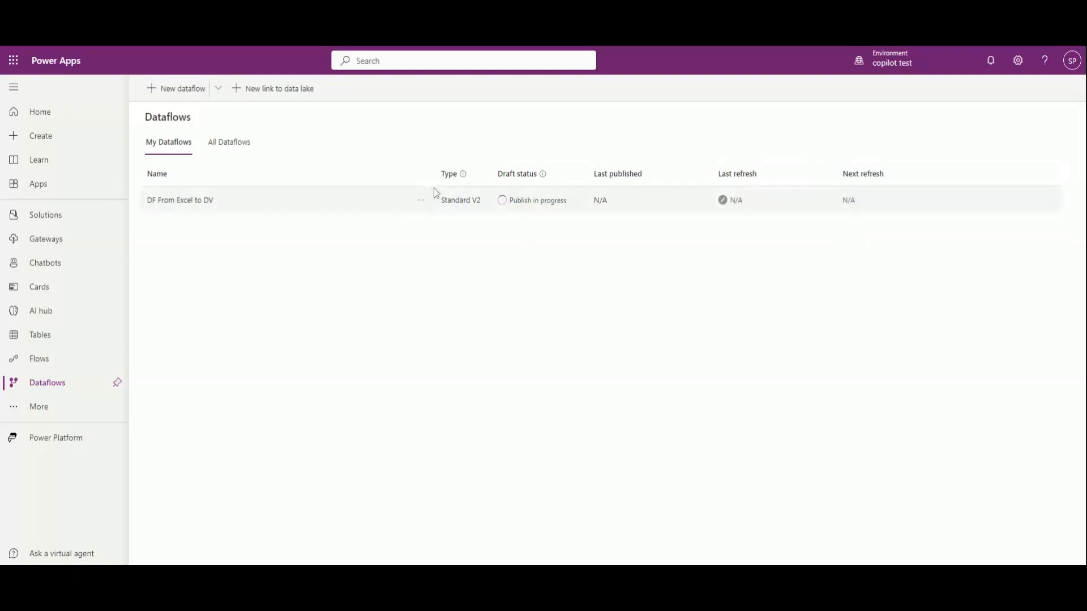
Step: Examine the actions available for the DF From Excel to DV dataflow, including its refresh history option
click(421, 202)
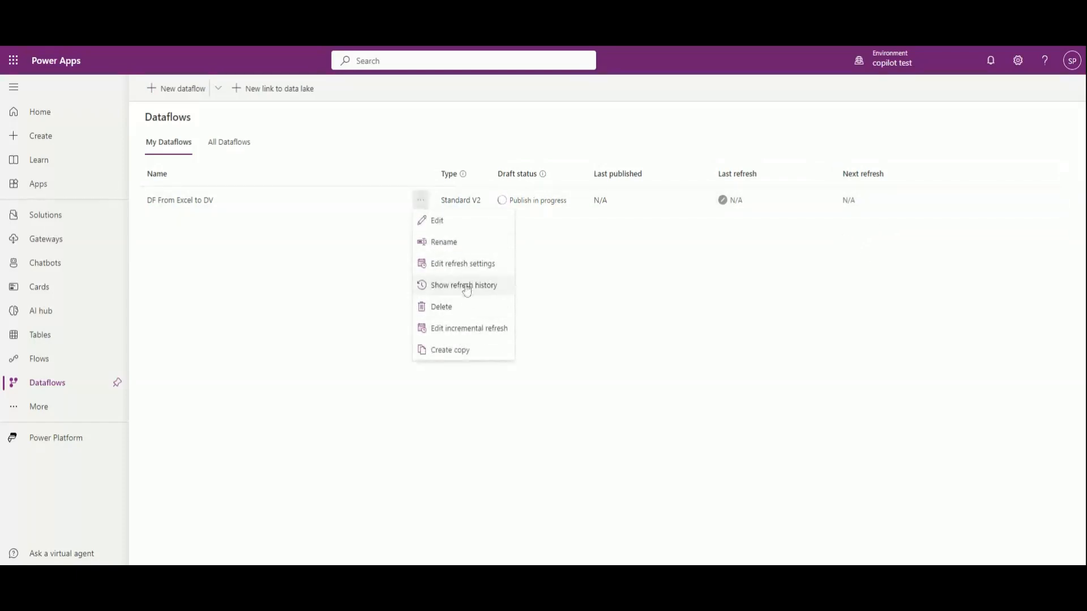
click(576, 291)
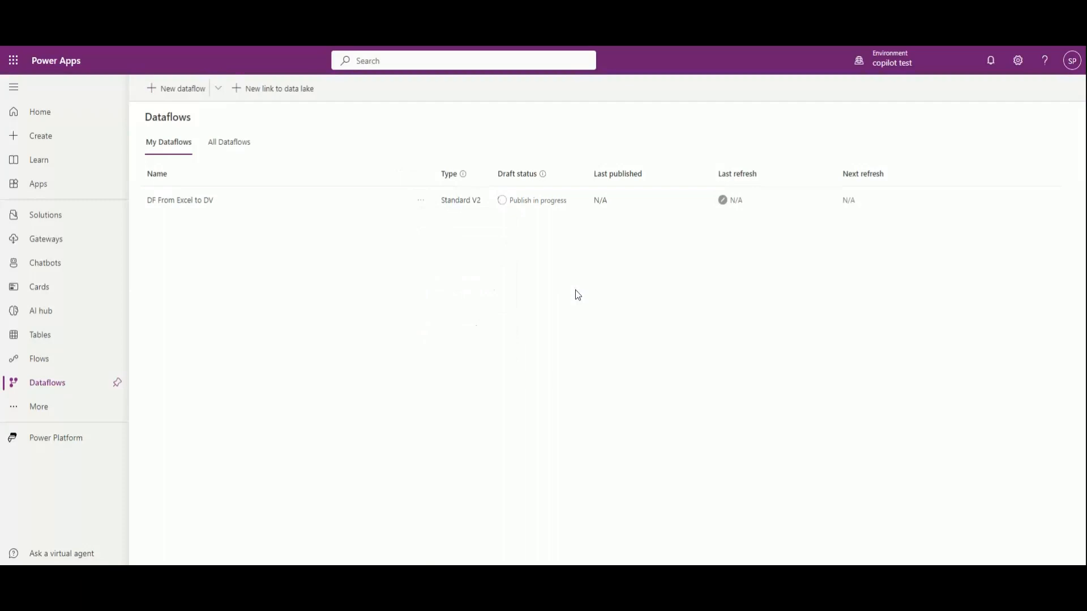
click(420, 202)
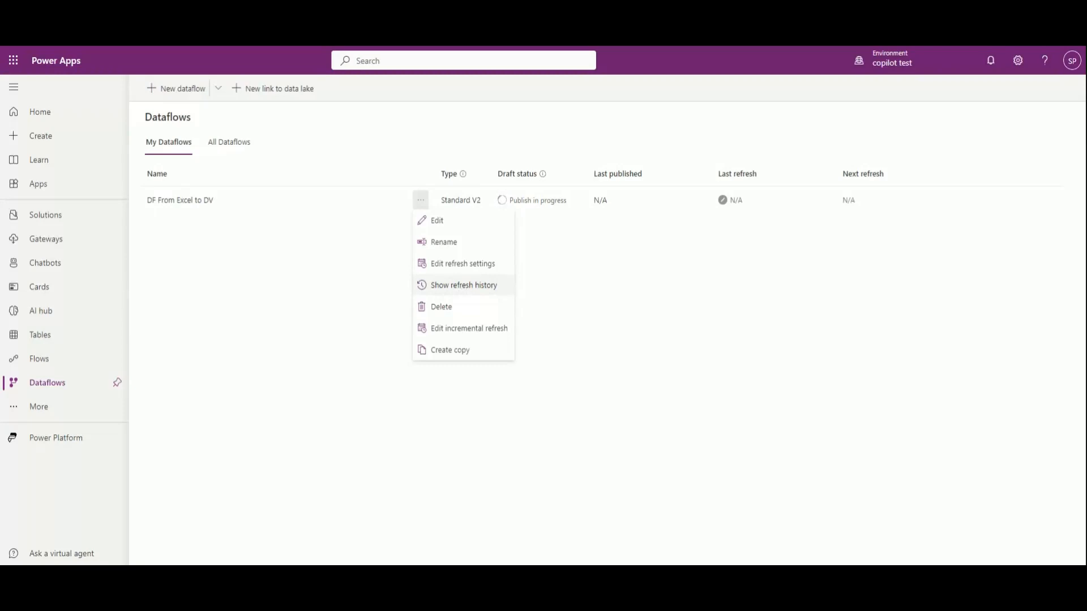
click(640, 308)
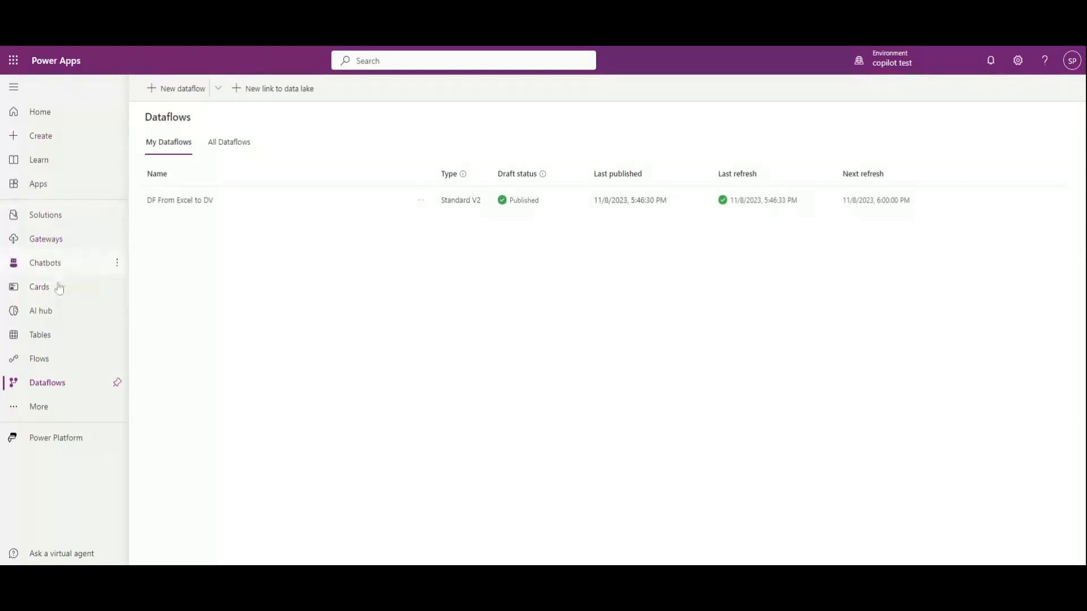
Step: Search all Dataverse tables for "new o" and open the New Order Info table
click(62, 336)
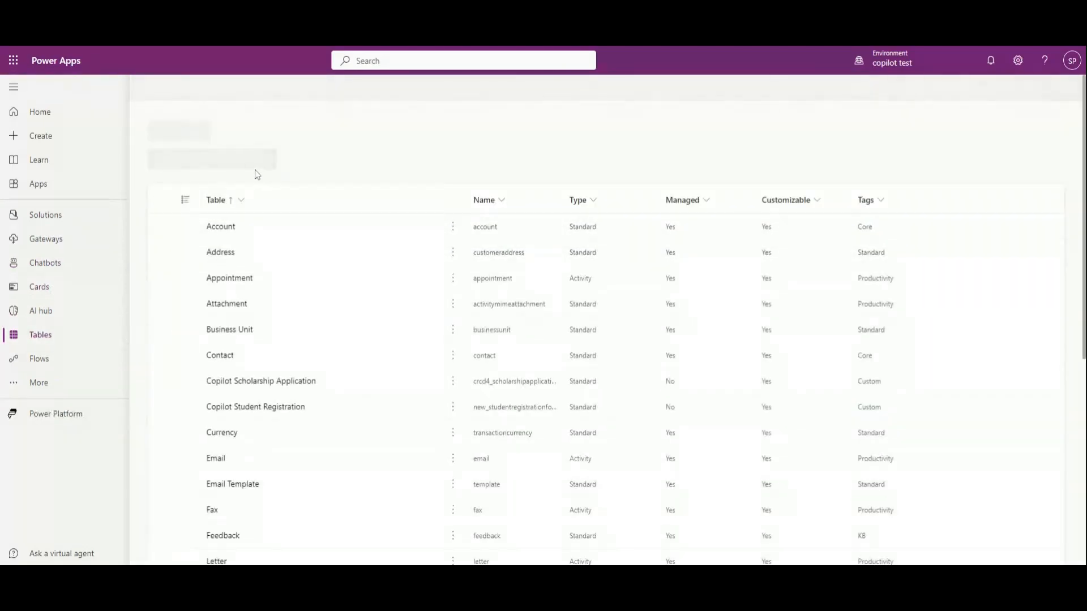
click(321, 239)
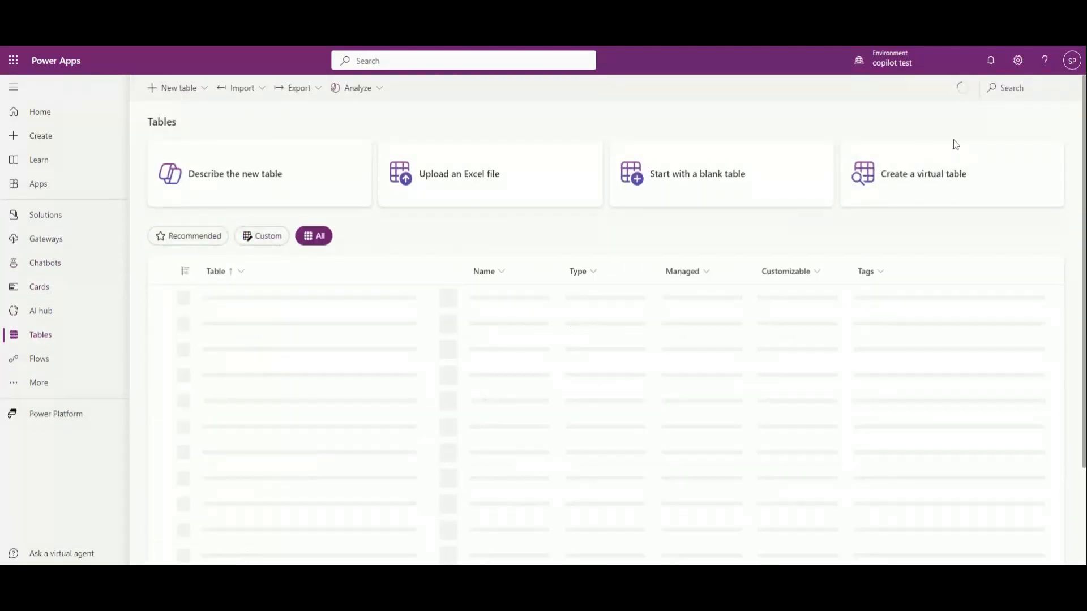
click(1008, 88)
text(new o)
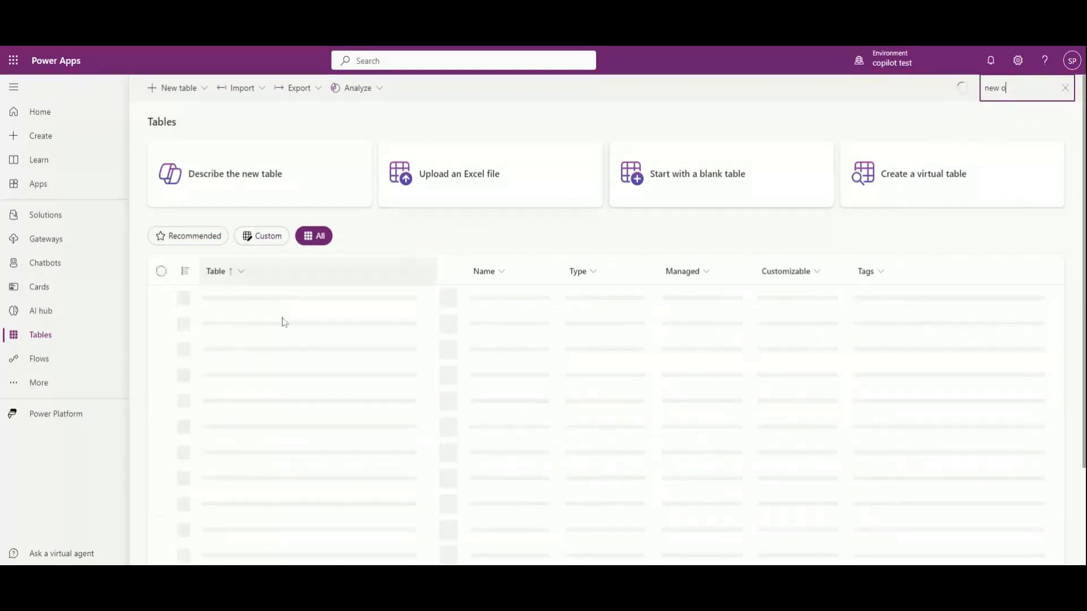
click(233, 300)
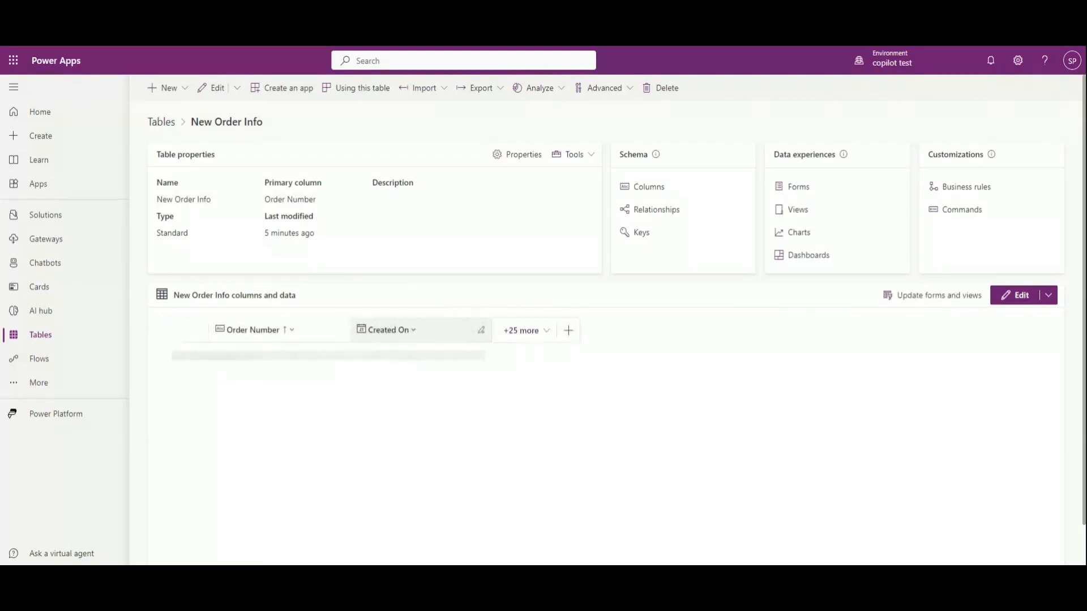
Step: Choose the columns displayed in the New Order Info data, removing Created On and adding Order Date
click(557, 337)
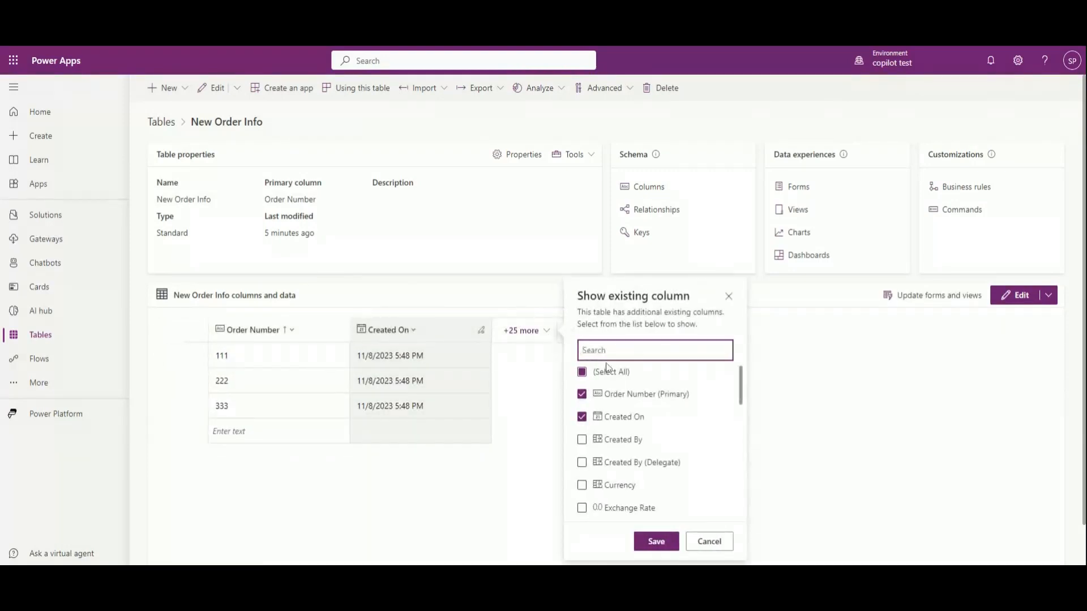
click(582, 394)
drag(742, 403, 738, 456)
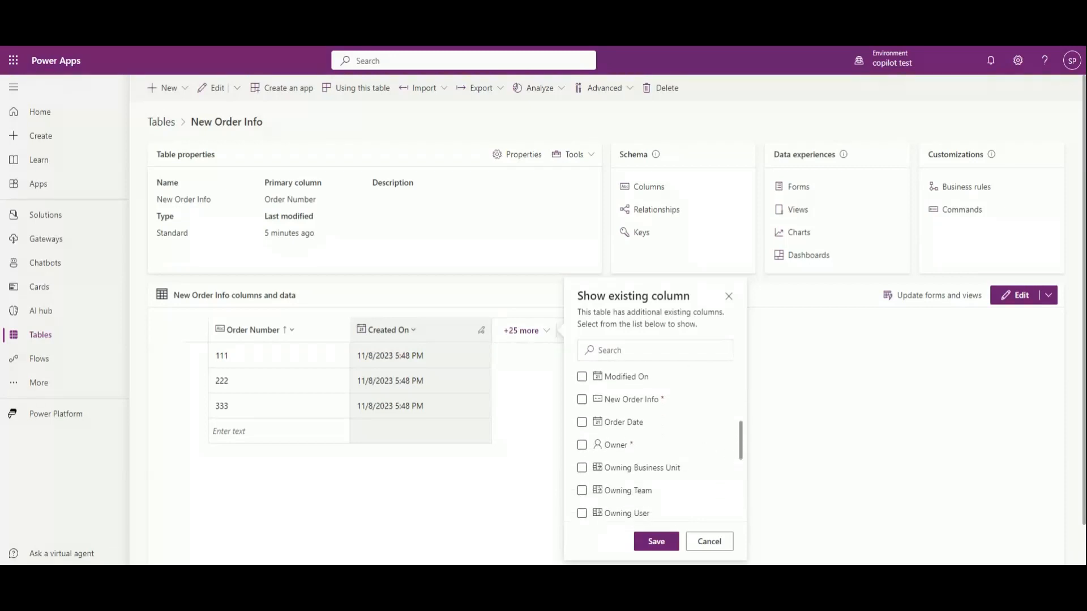
click(582, 423)
click(581, 424)
Step: Add the Total Price, Unit Price and Quanity columns to the displayed table data and save the selection
drag(739, 447, 743, 500)
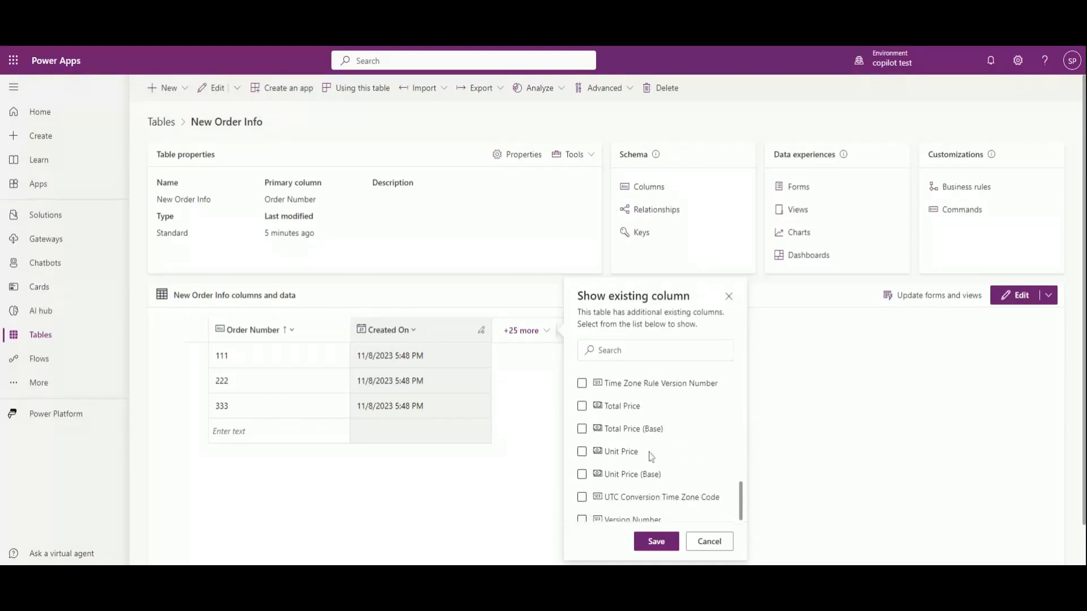
click(582, 407)
drag(742, 495, 743, 499)
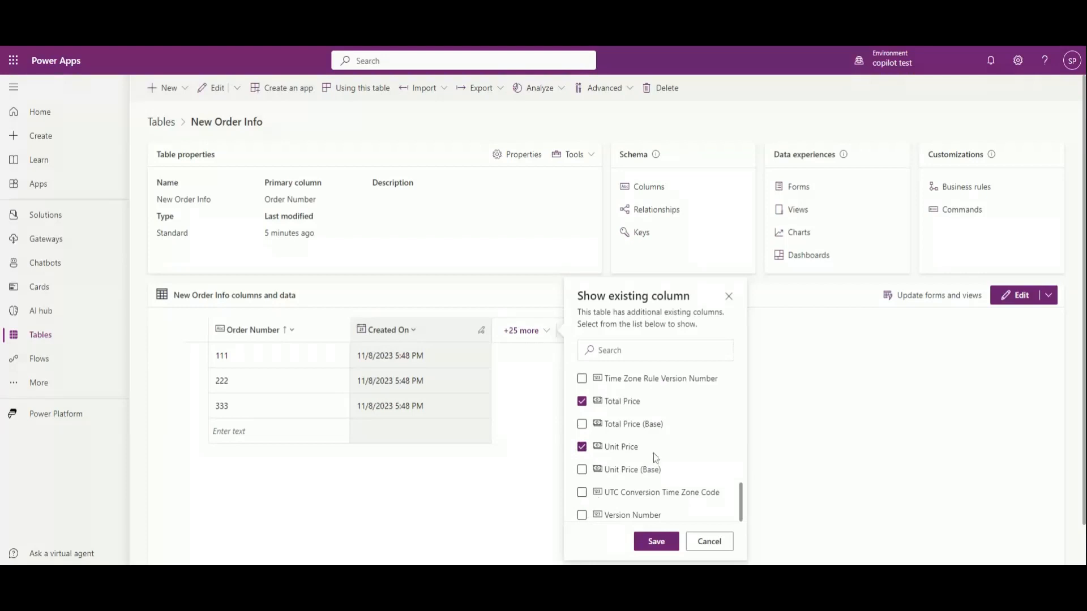
scroll(665, 455, up, 3)
scroll(675, 452, down, 3)
scroll(676, 452, up, 3)
click(581, 448)
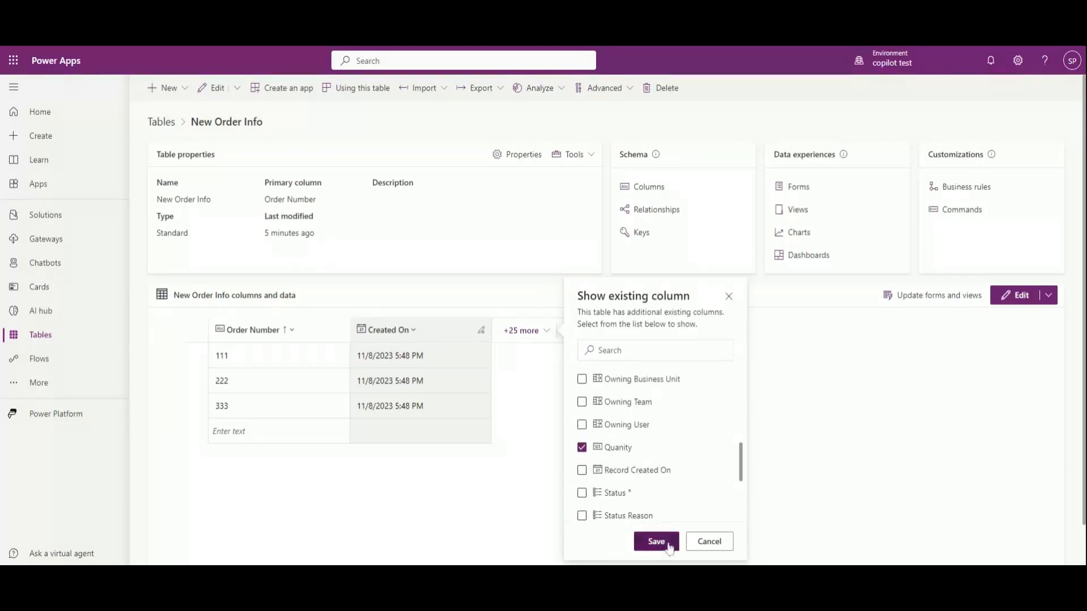
click(669, 545)
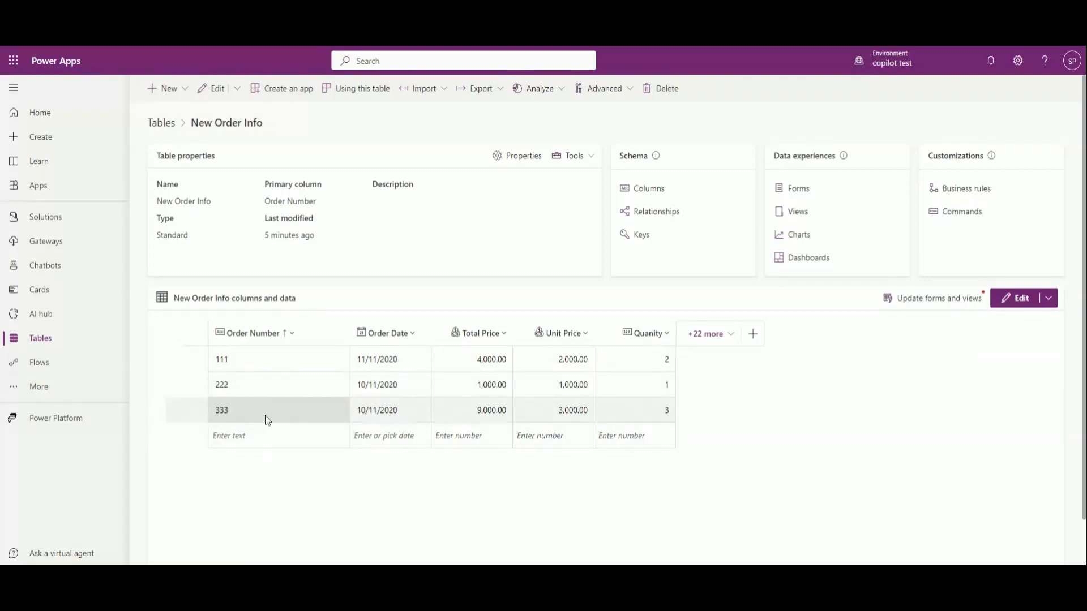
Step: Switch to Excel and open the Order Data workbook
click(226, 366)
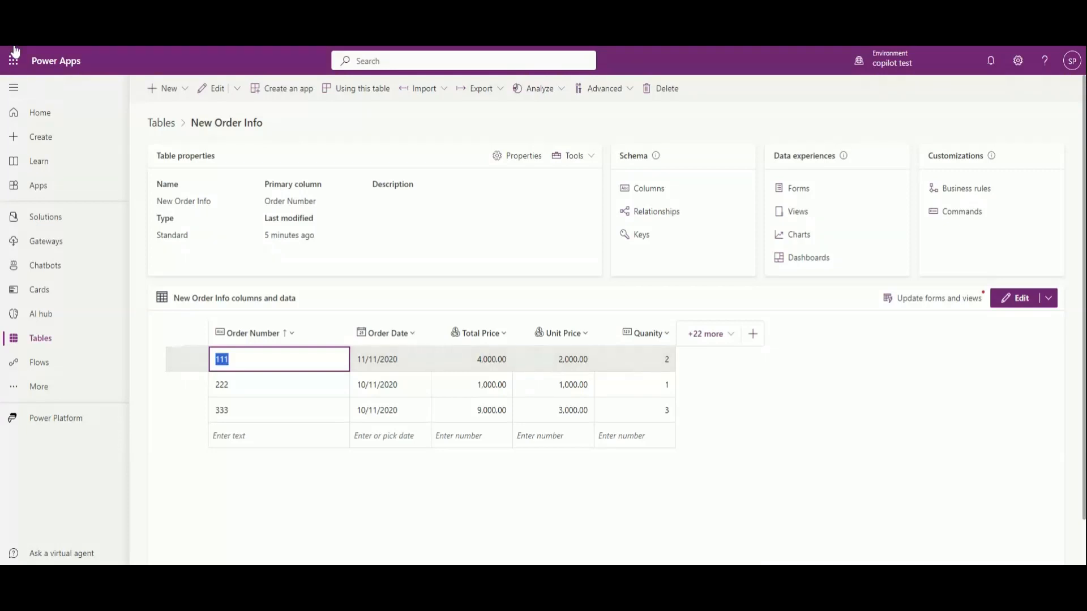
click(19, 64)
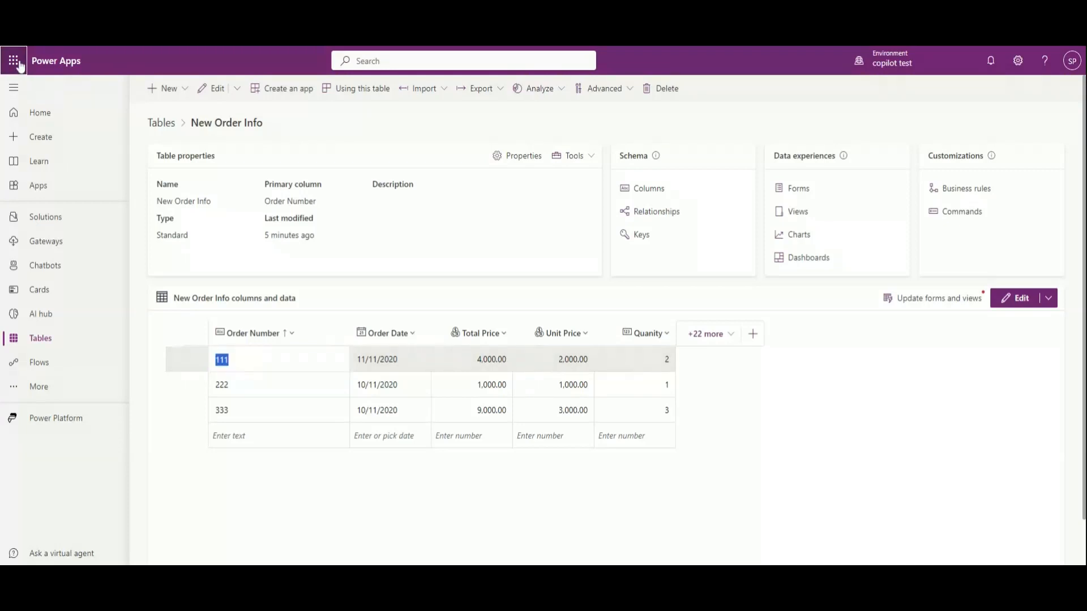
click(123, 132)
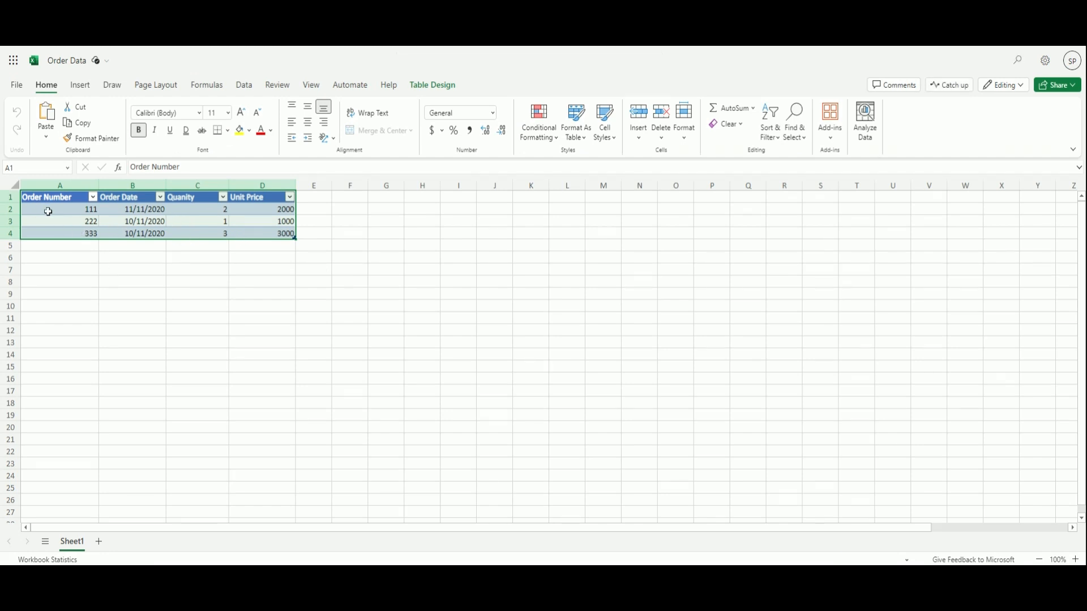
Step: Change the Order Date of the first order in cell B2 to 10/10/2022
click(145, 210)
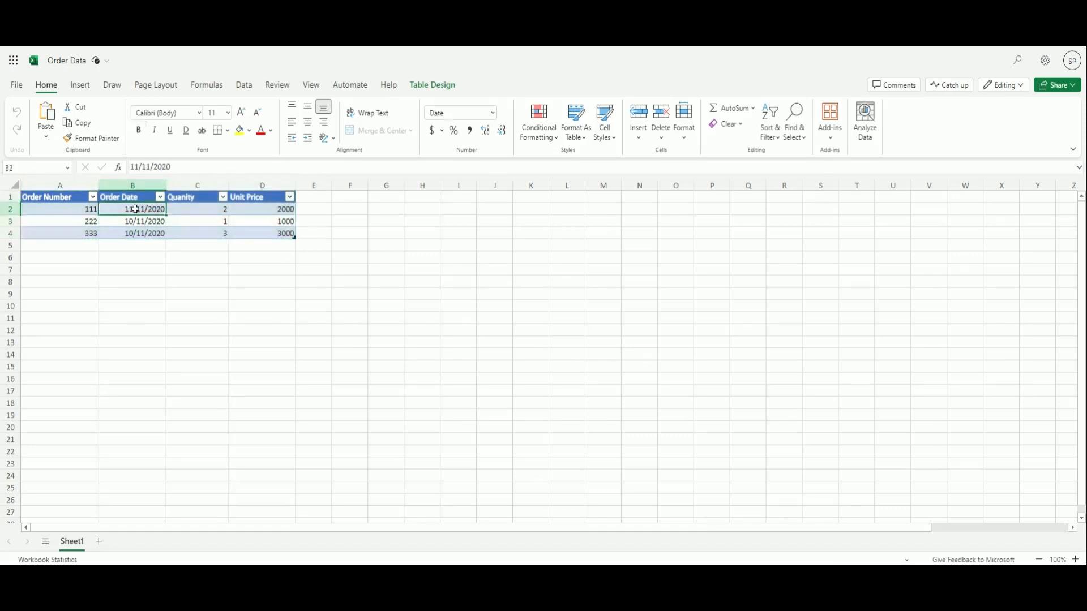
double_click(138, 210)
key(Left)
key(Left)
key(Left)
key(Left)
key(Left)
key(Left)
key(Left)
key(Left)
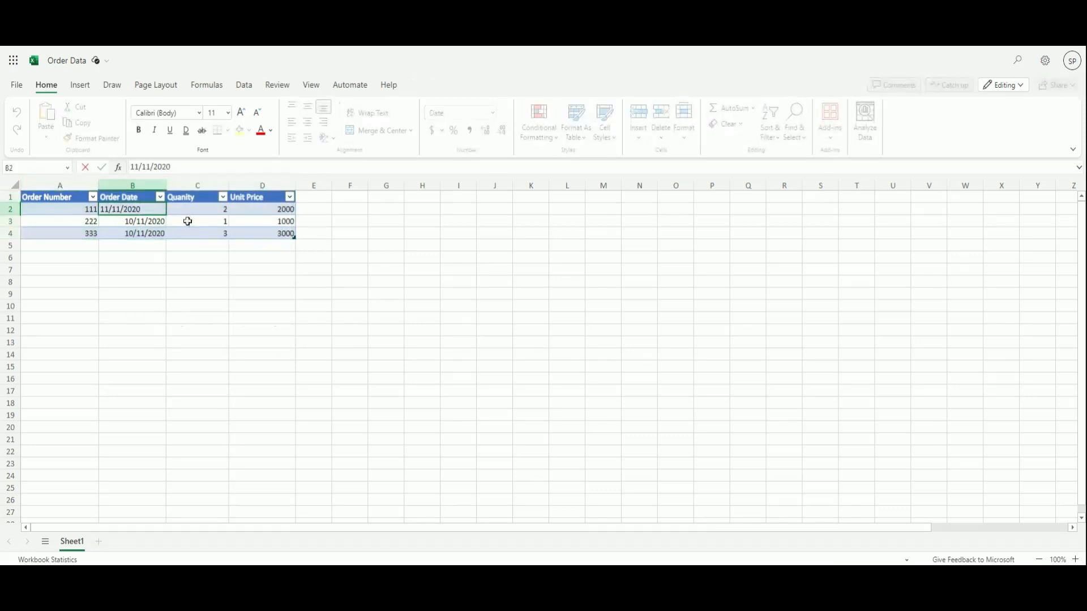
key(BackSpace)
text(0)
key(BackSpace)
text(0)
Step: Set the first order's Quanity to 5 and its Unit Price to 5000
click(204, 210)
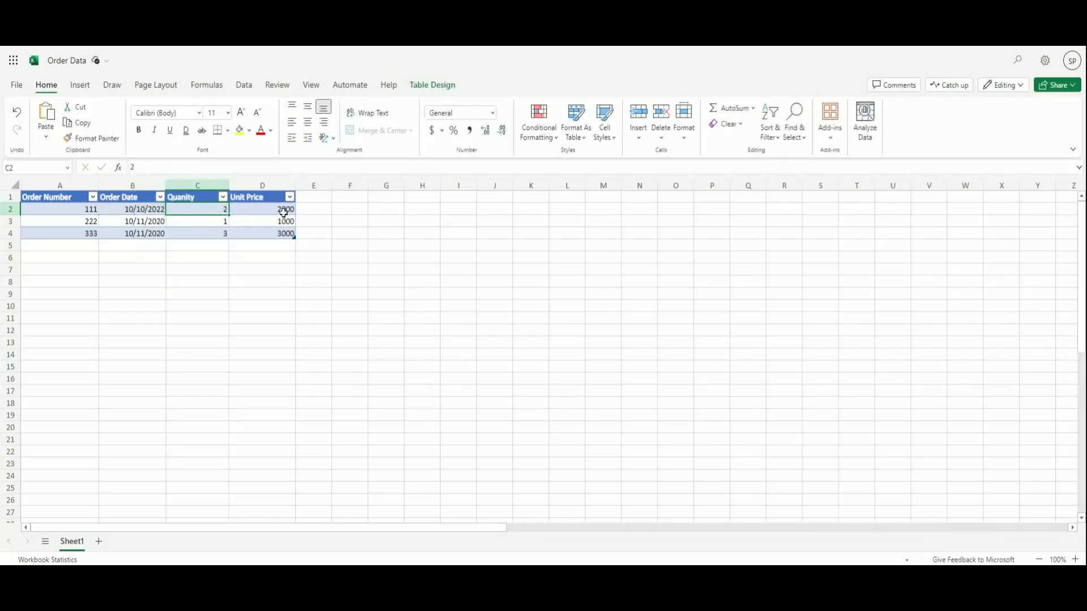
text(5)
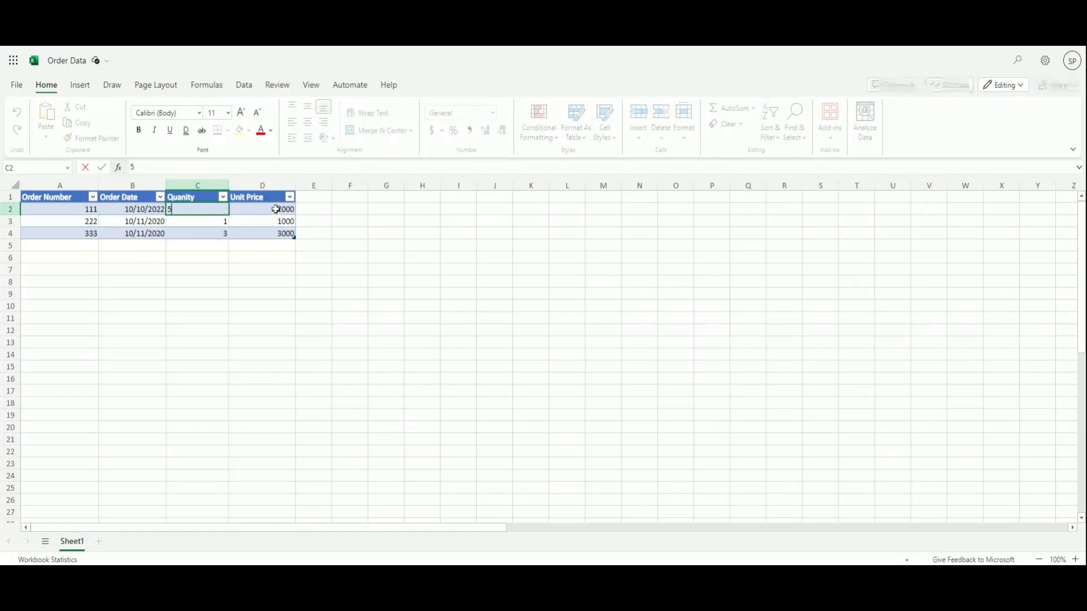
click(284, 211)
text(3000)
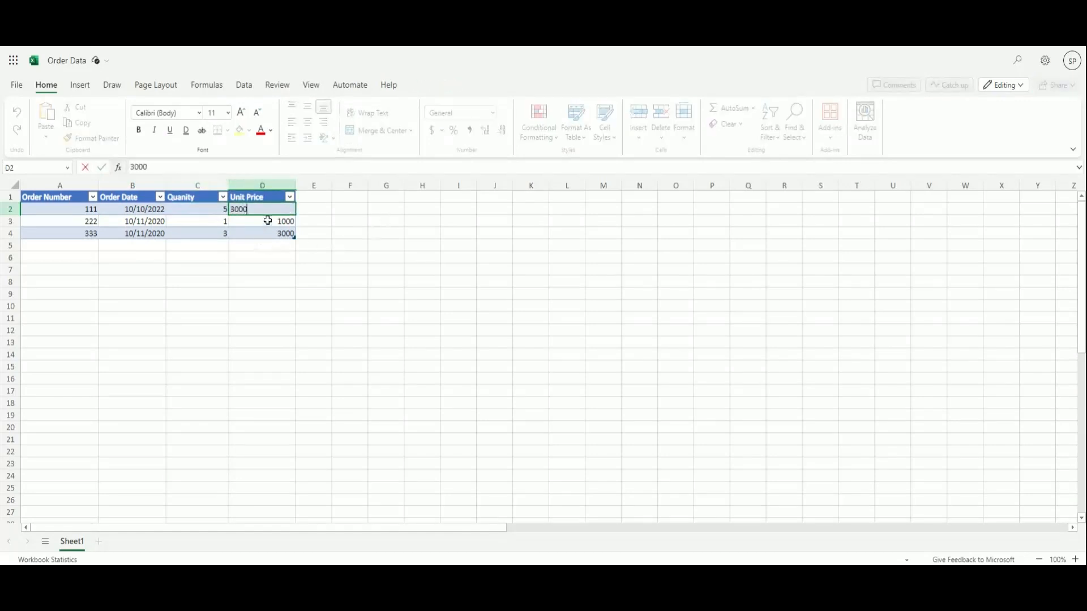
key(BackSpace)
key(BackSpace)
key(BackSpace)
key(BackSpace)
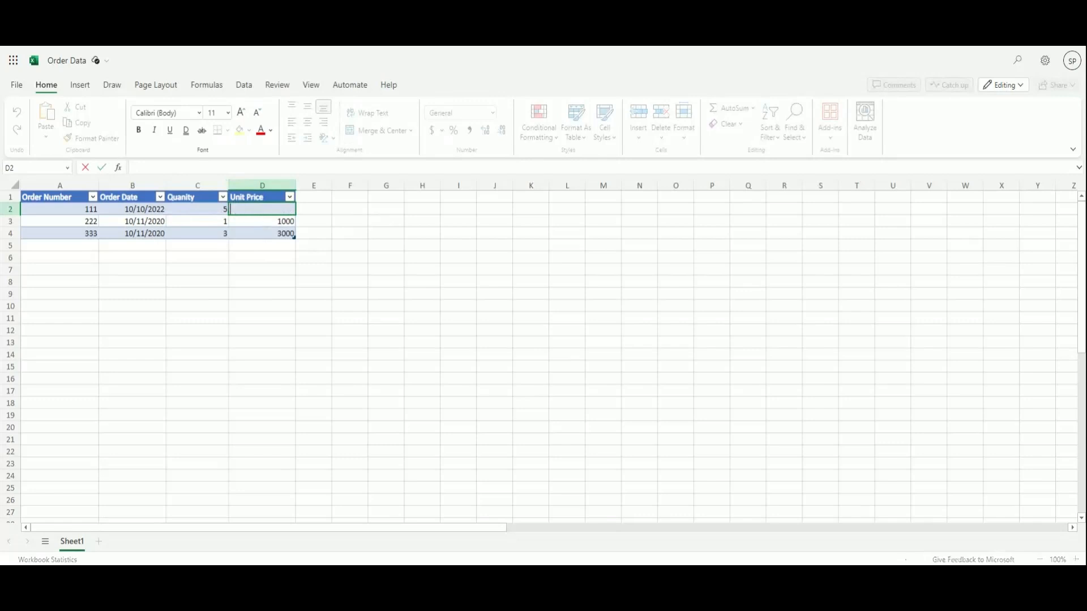
text(5000)
click(255, 233)
Step: Add a new order in row 5 with Order Number 444 and Order Date 10/9/2023
click(84, 243)
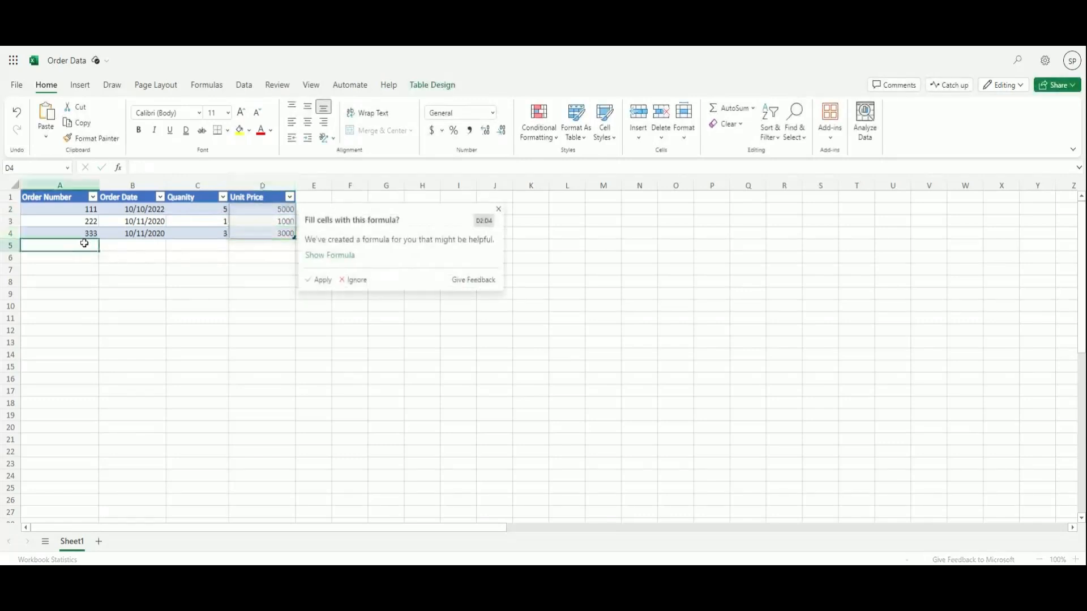
text(444)
click(153, 248)
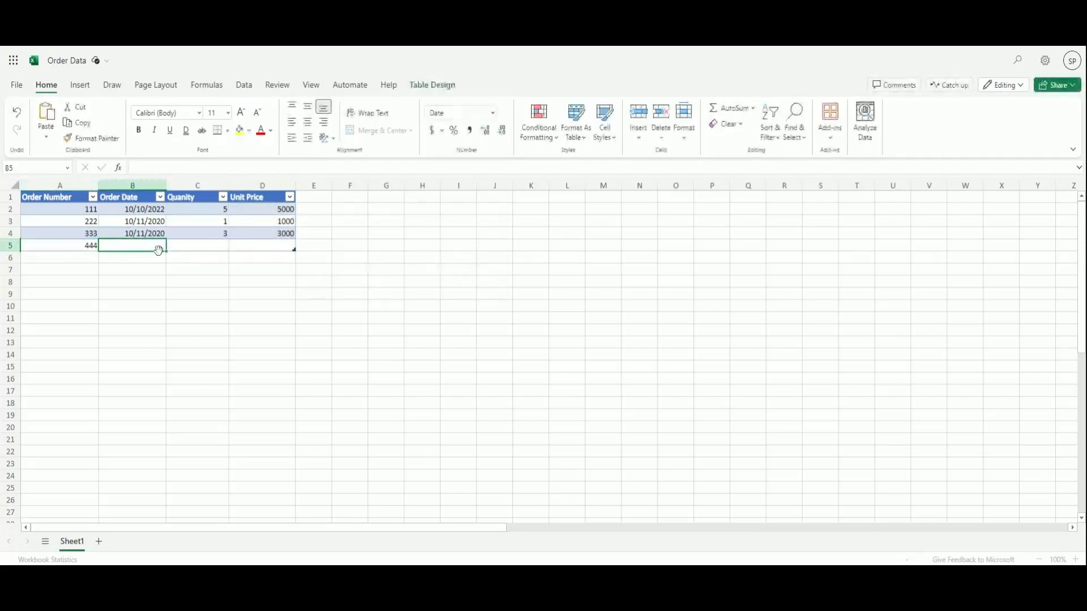
text(10)
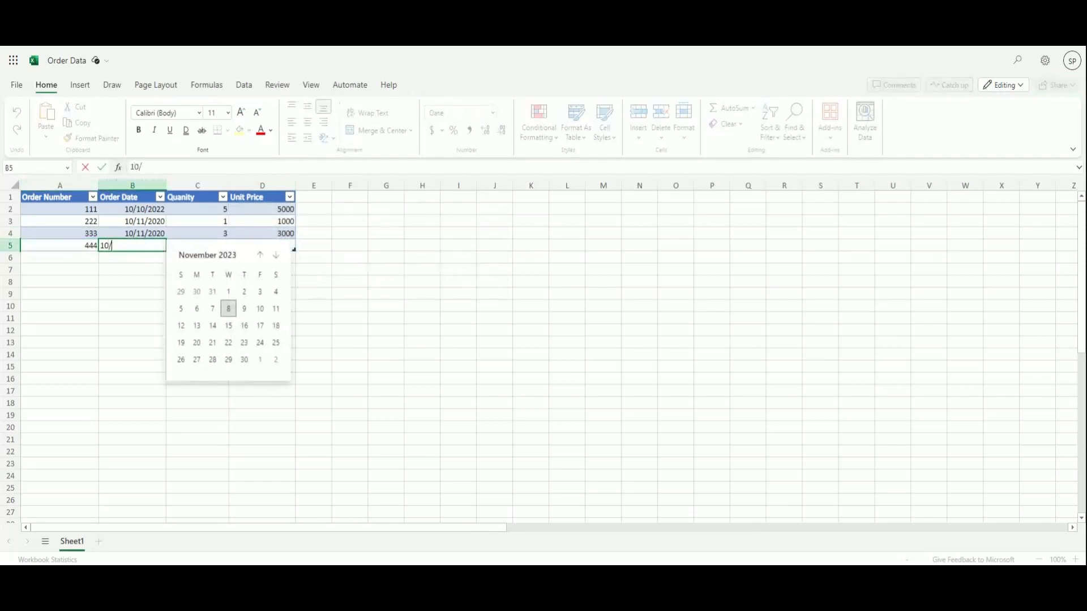
text(/9/2023)
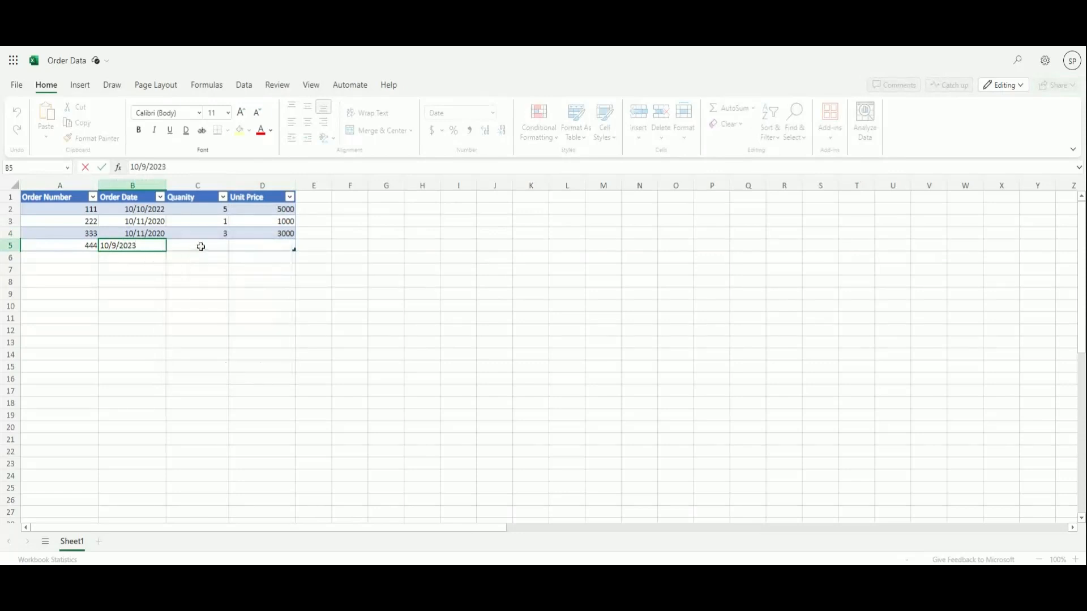
Step: Set the new order's Quanity to 3 and its Unit Price to 2000
click(201, 246)
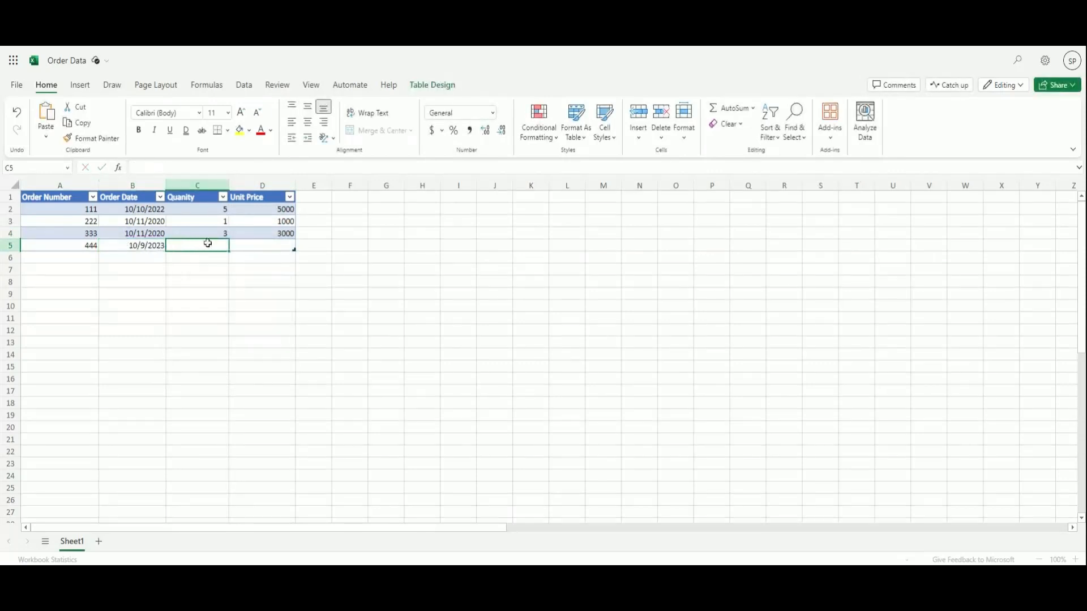
text(3)
click(245, 245)
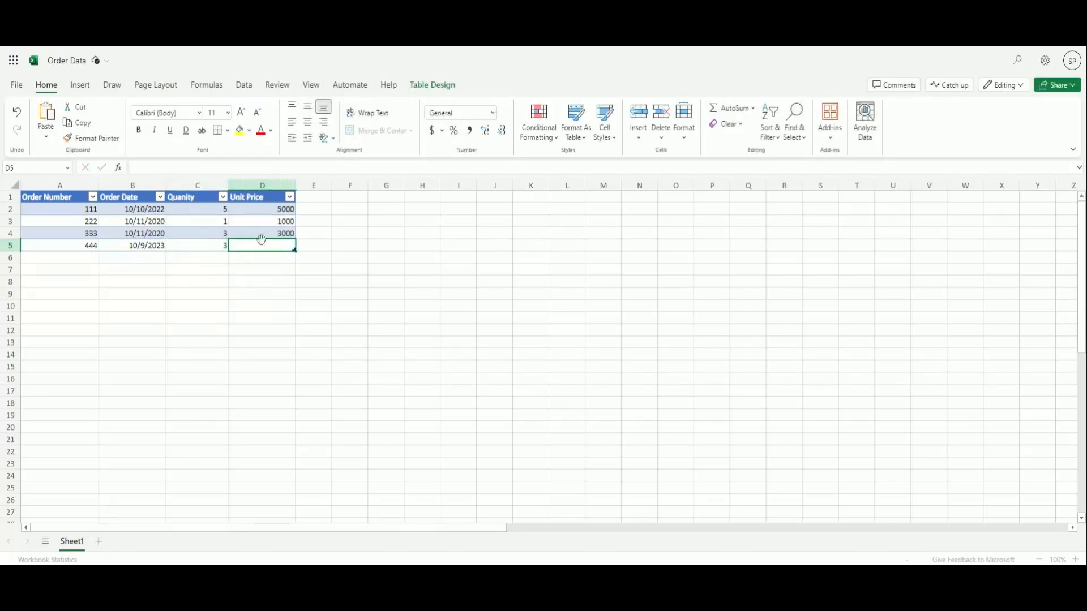
text(2000)
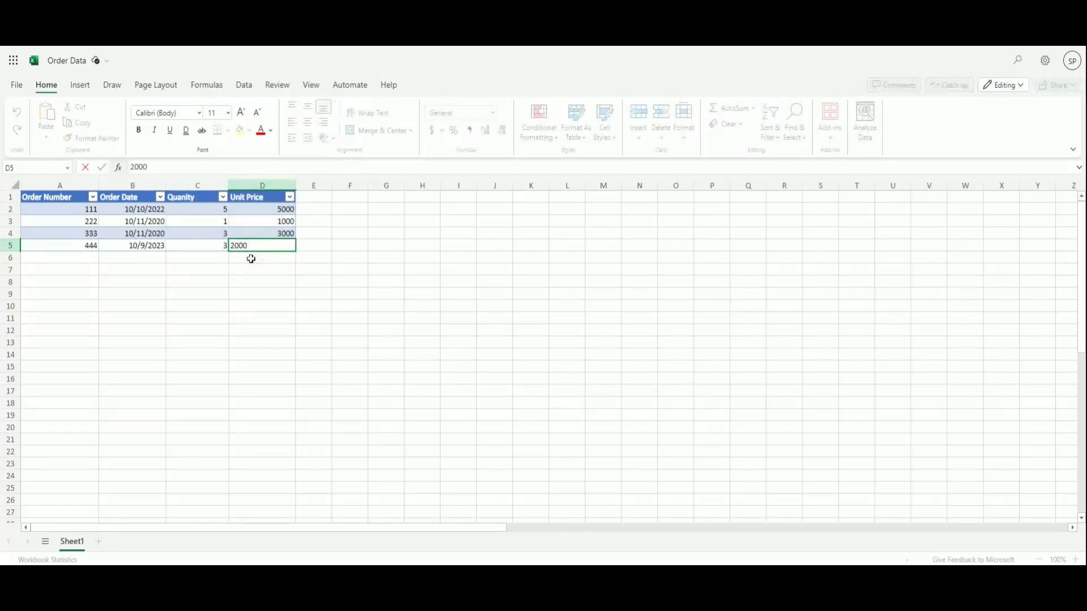
click(250, 257)
click(189, 260)
click(91, 269)
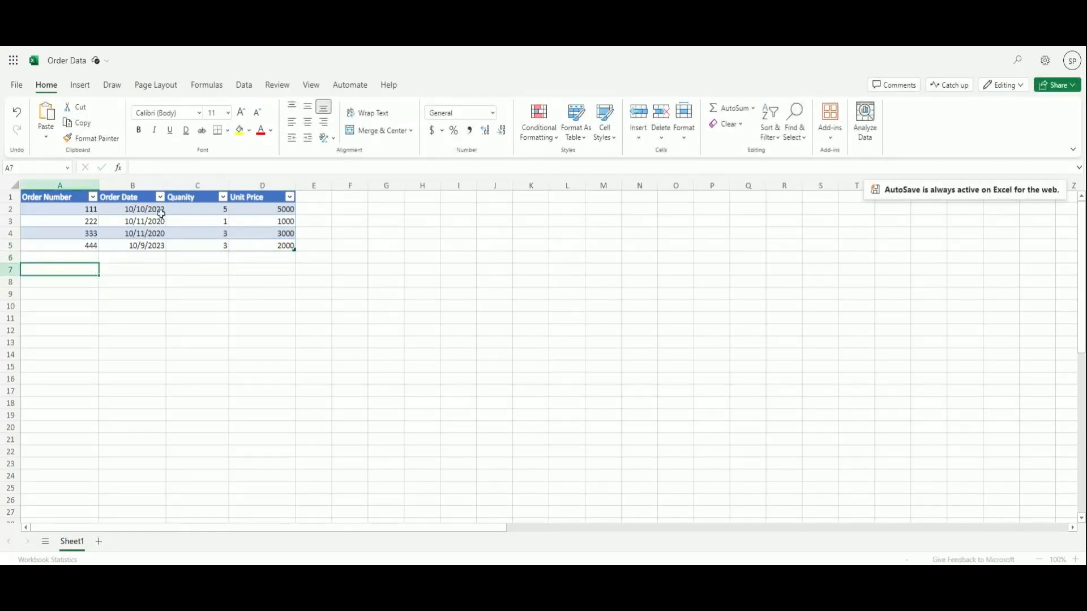
drag(61, 198, 286, 250)
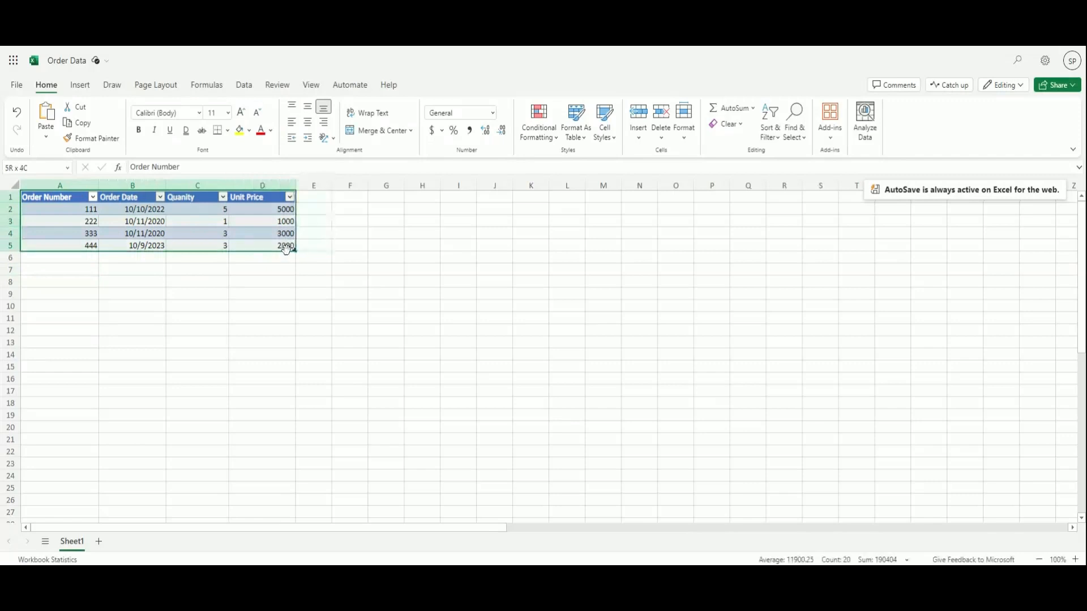
click(10, 245)
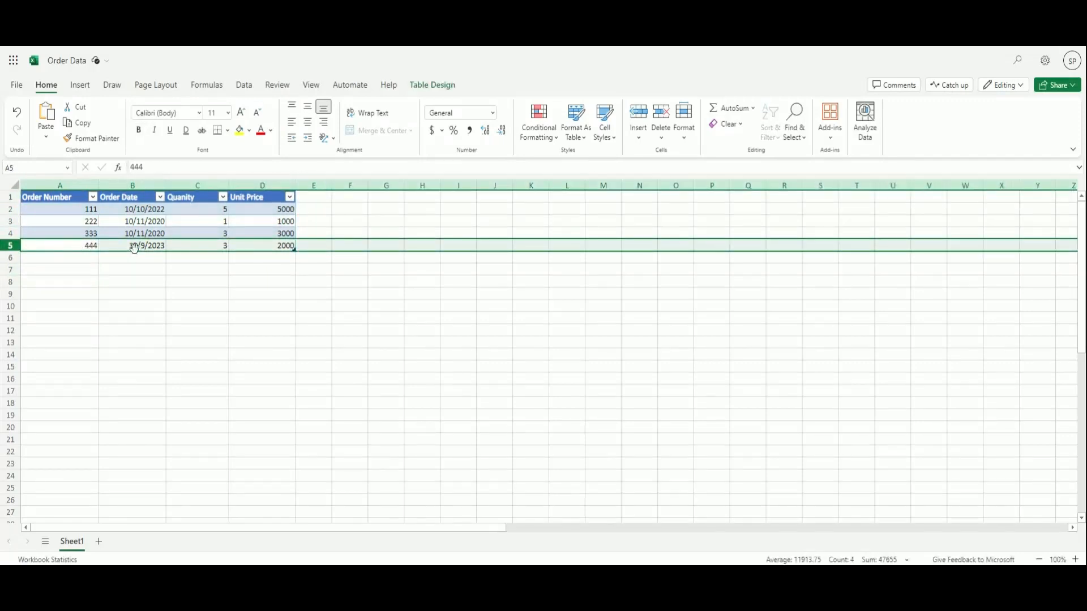
click(18, 211)
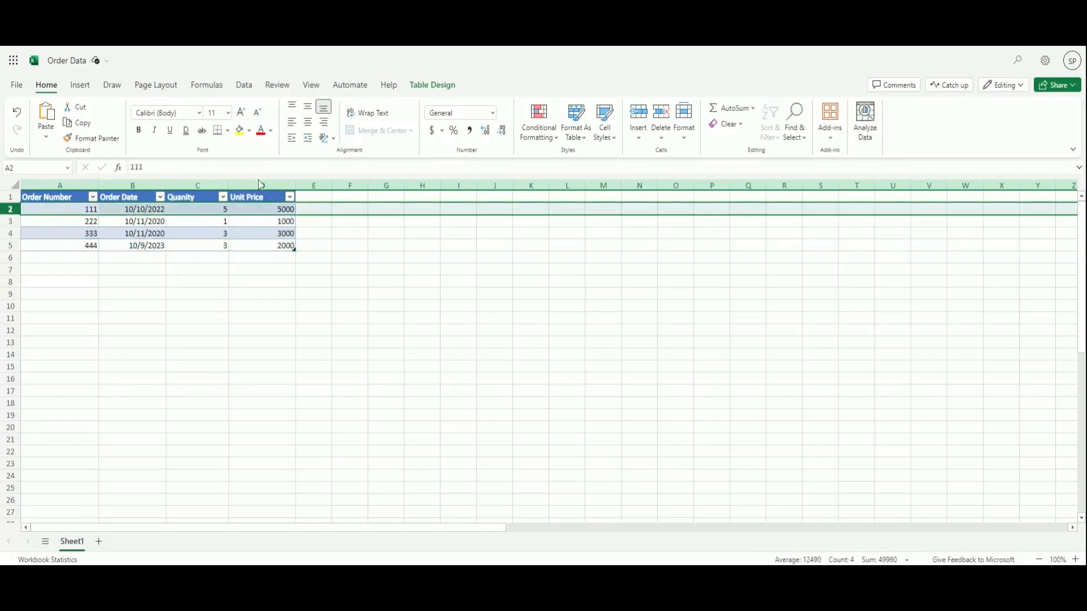
Step: Delete the entire row of order 333 from the worksheet
click(8, 233)
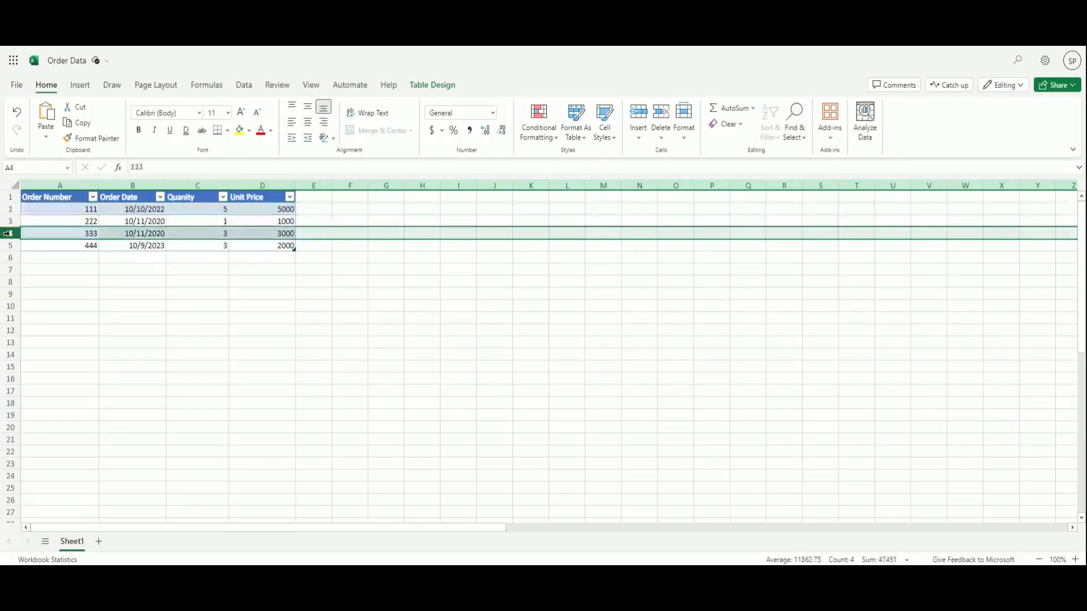
right_click(8, 234)
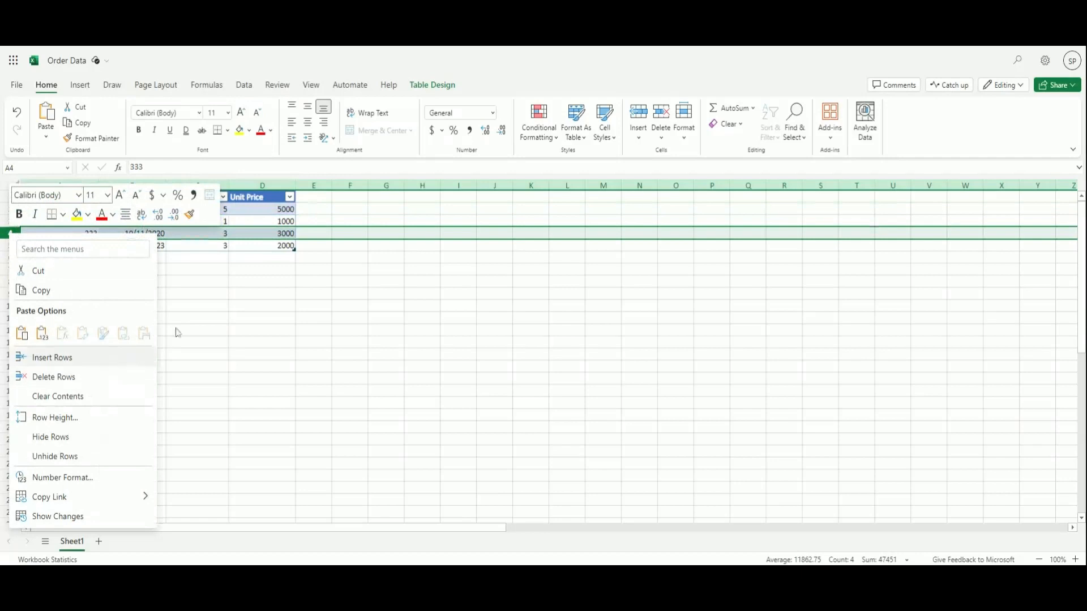
click(92, 377)
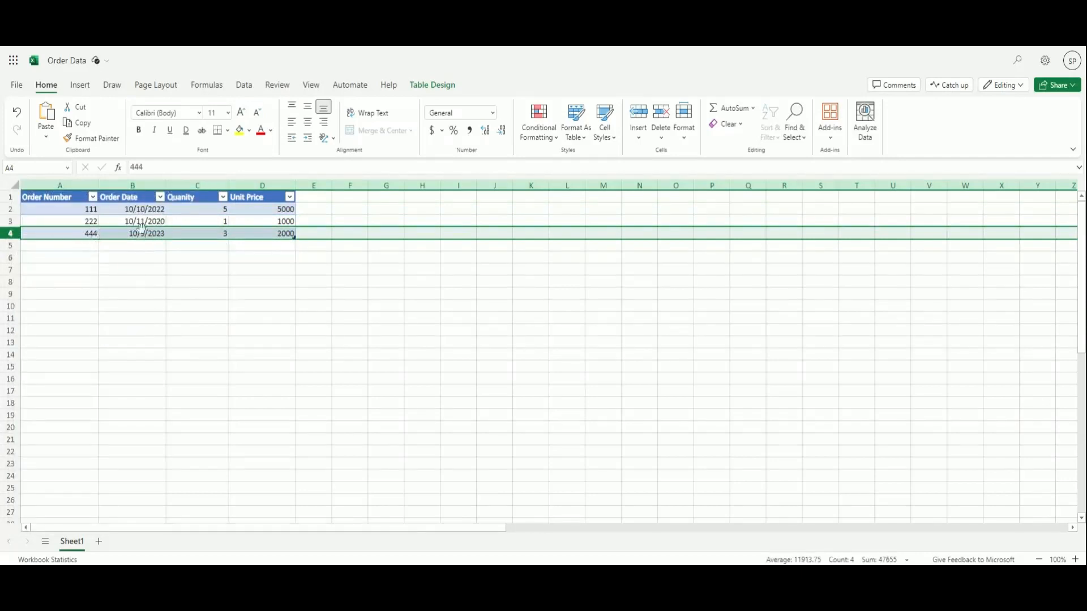
click(93, 224)
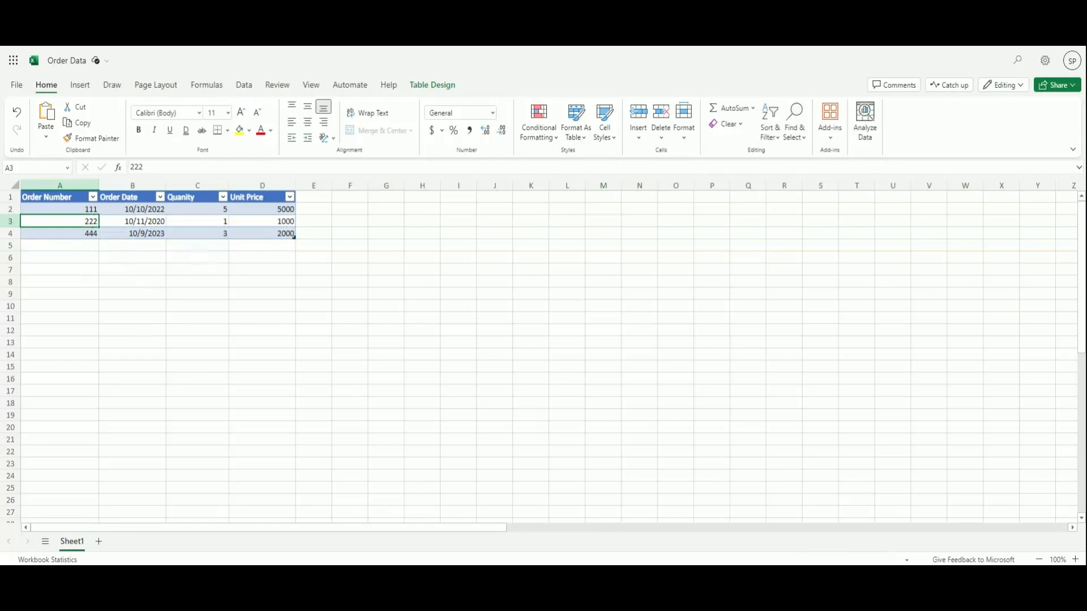
drag(79, 211, 282, 211)
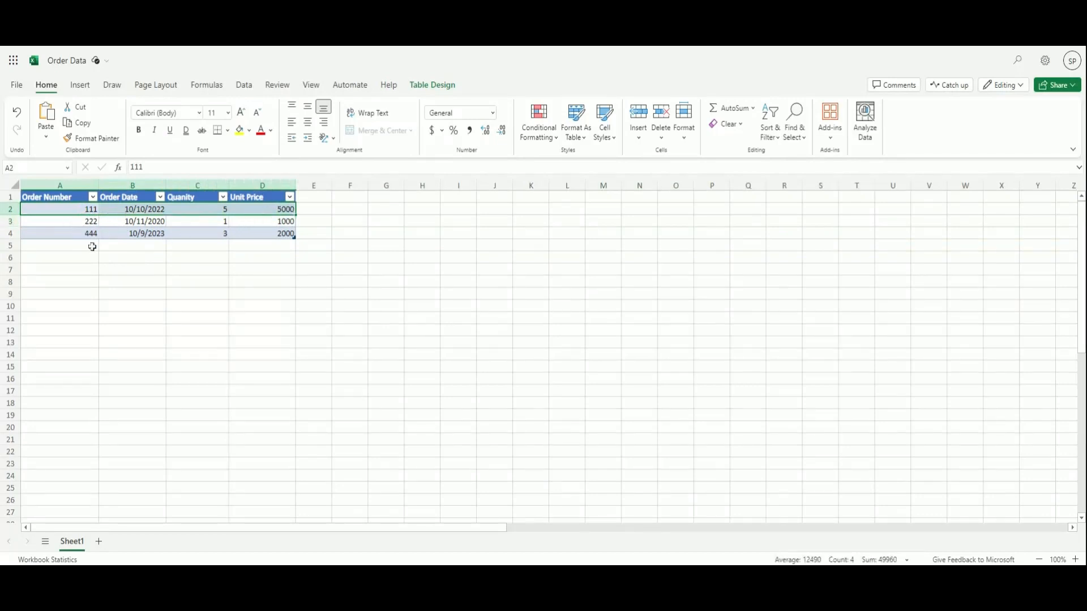
drag(78, 234, 274, 235)
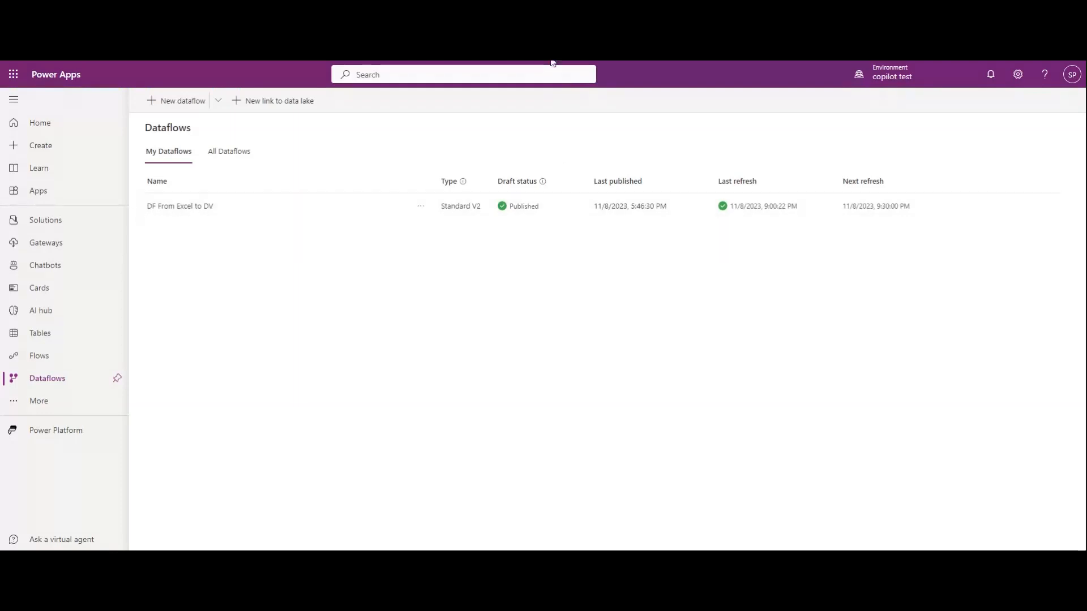
Step: Switch to Power Apps, search all tables for "new" and open the New Order Info table
click(58, 337)
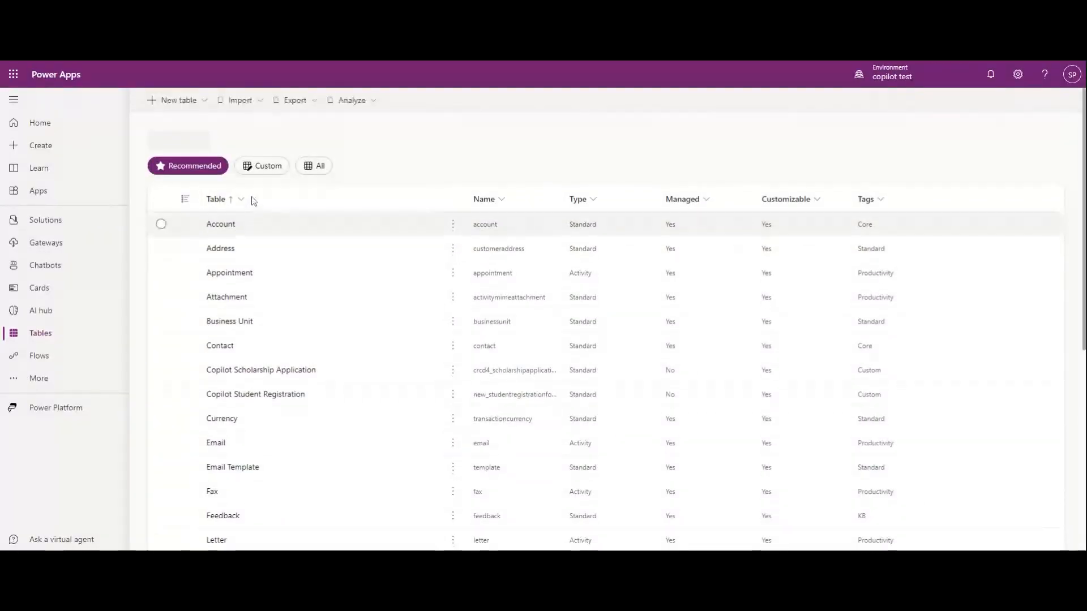
click(319, 239)
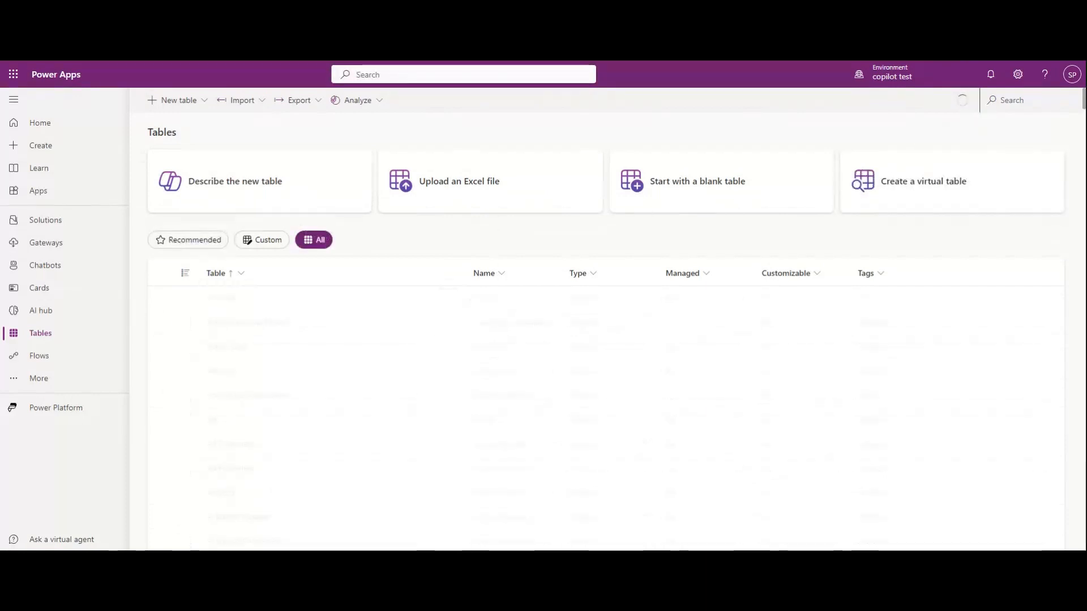
click(1005, 100)
text(new)
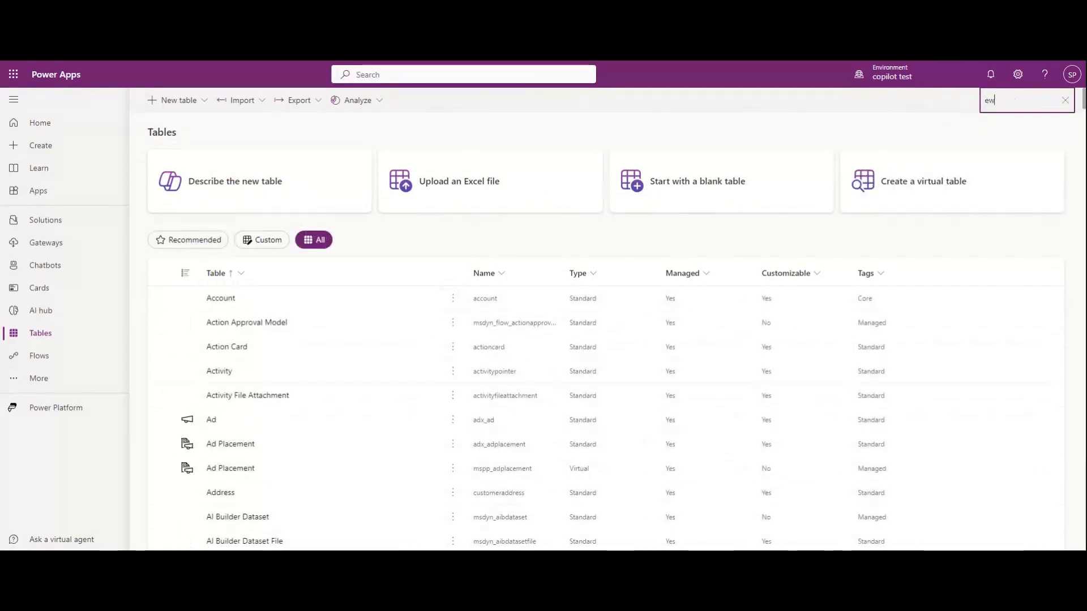
text(n)
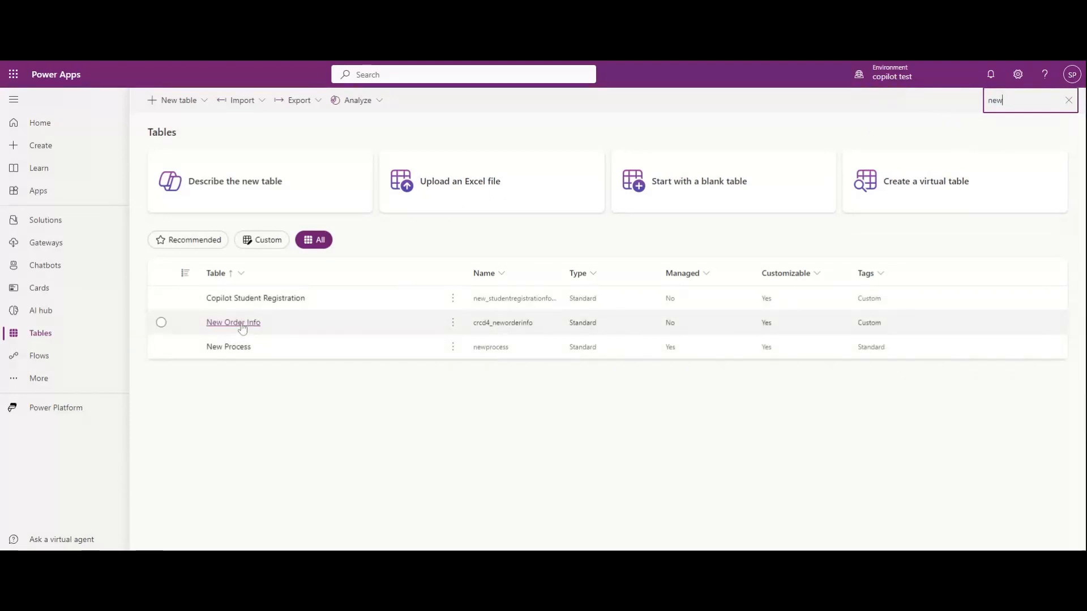
click(242, 325)
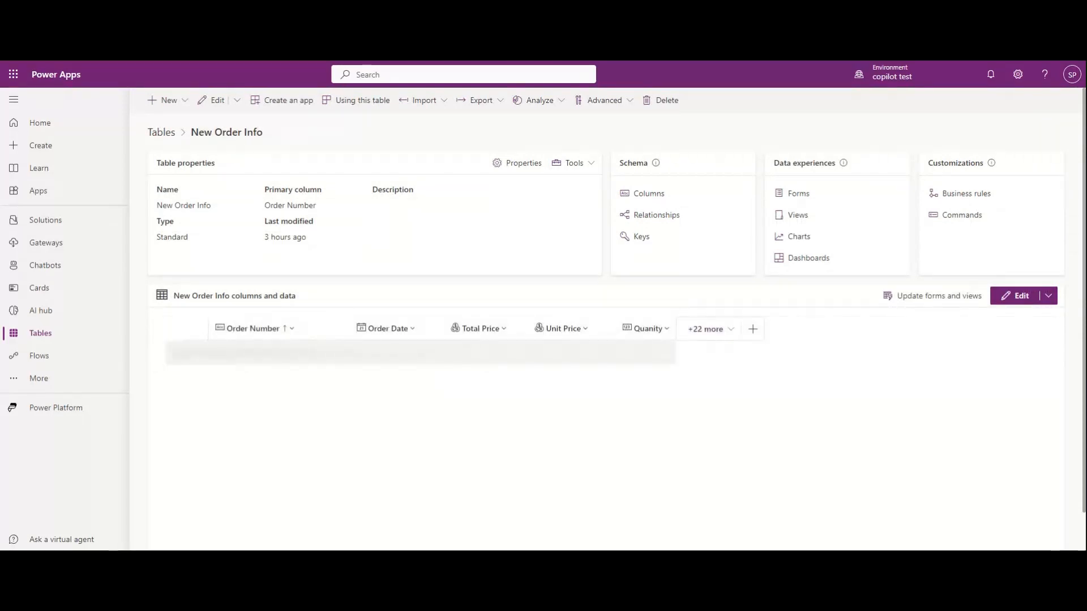
Step: Reselect only Order Date, Order Number, Total Price, Unit Price and Quanity as the table's displayed columns and save the selection
click(720, 330)
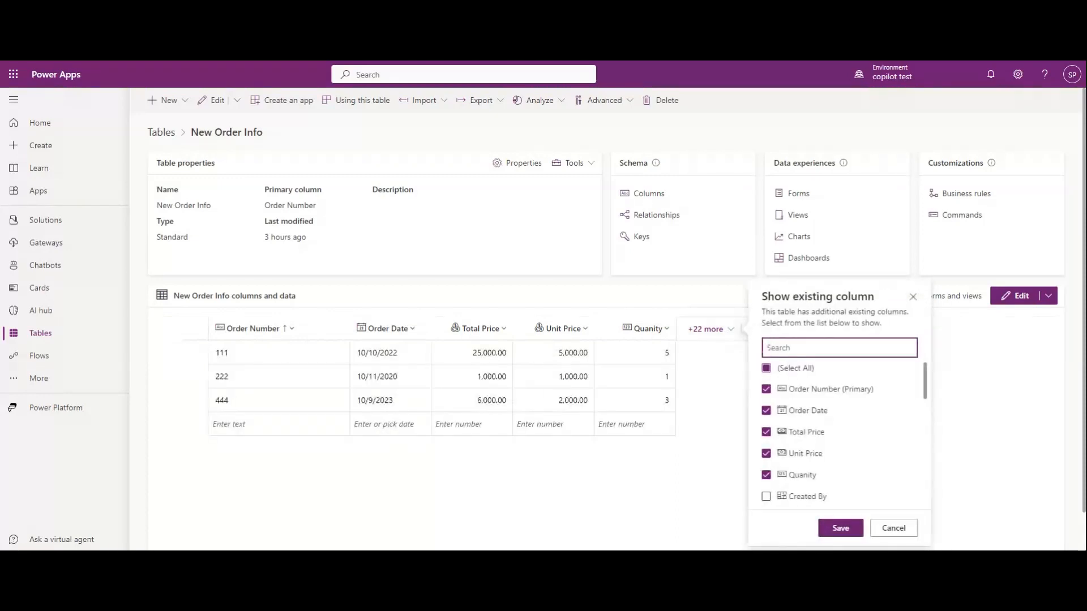
click(766, 369)
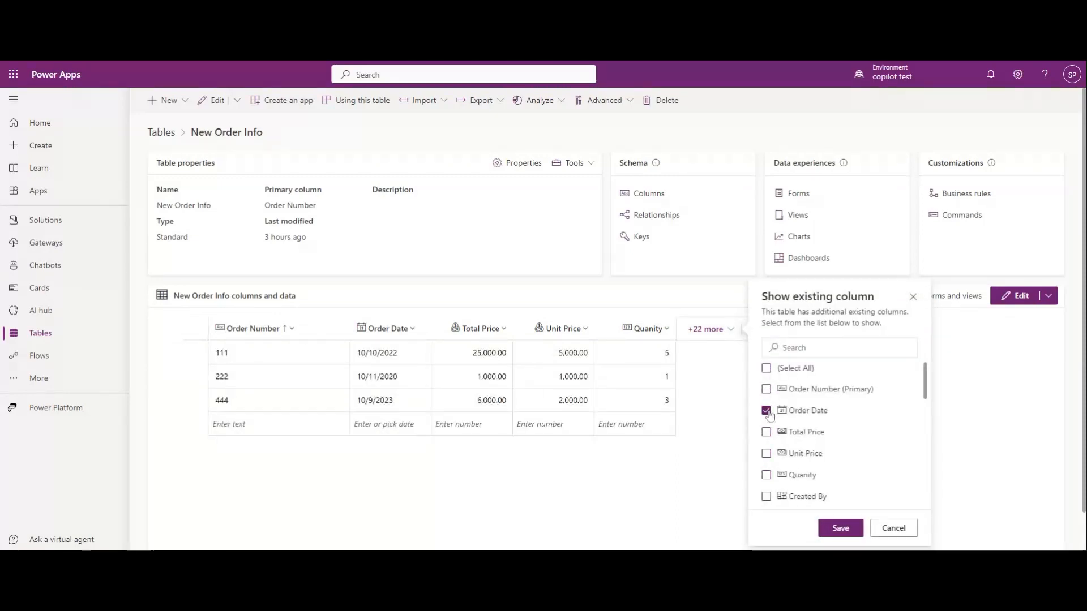
click(766, 389)
click(767, 432)
click(767, 454)
click(767, 476)
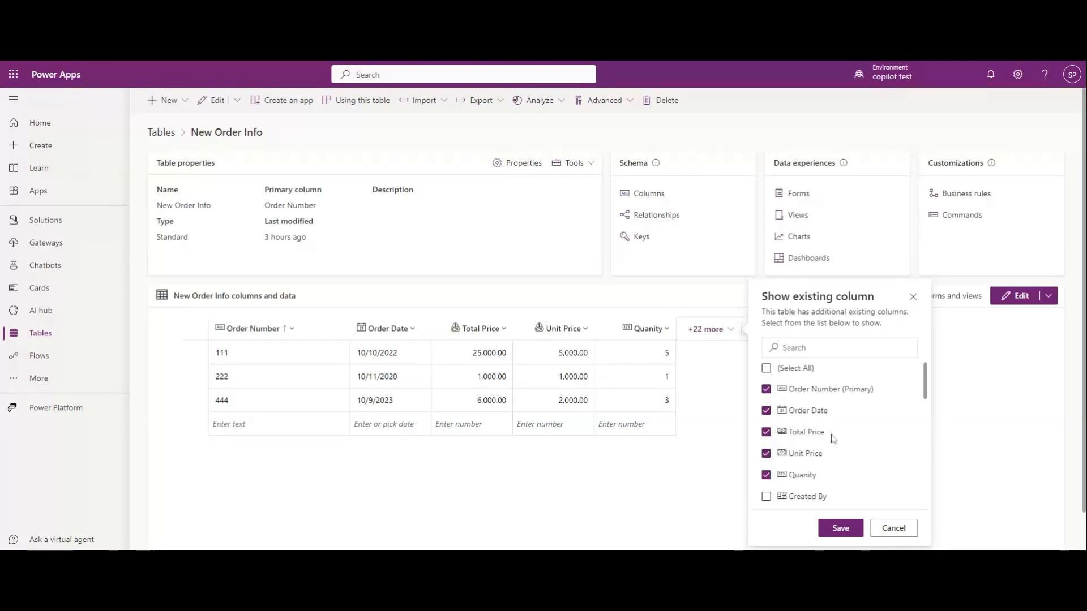
scroll(838, 435, down, 3)
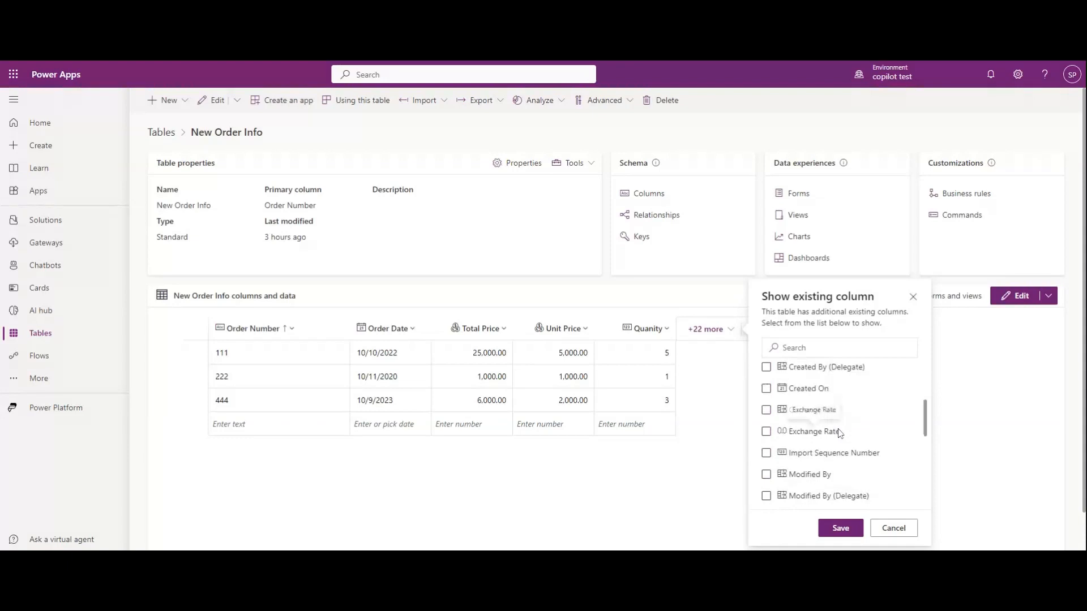
scroll(840, 434, down, 3)
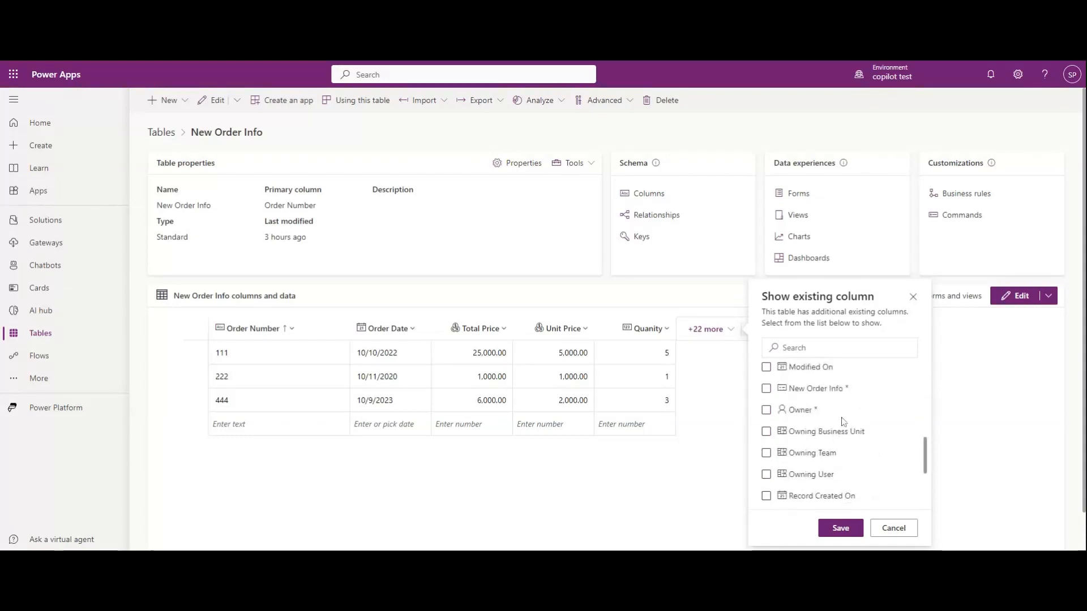
scroll(841, 422, down, 5)
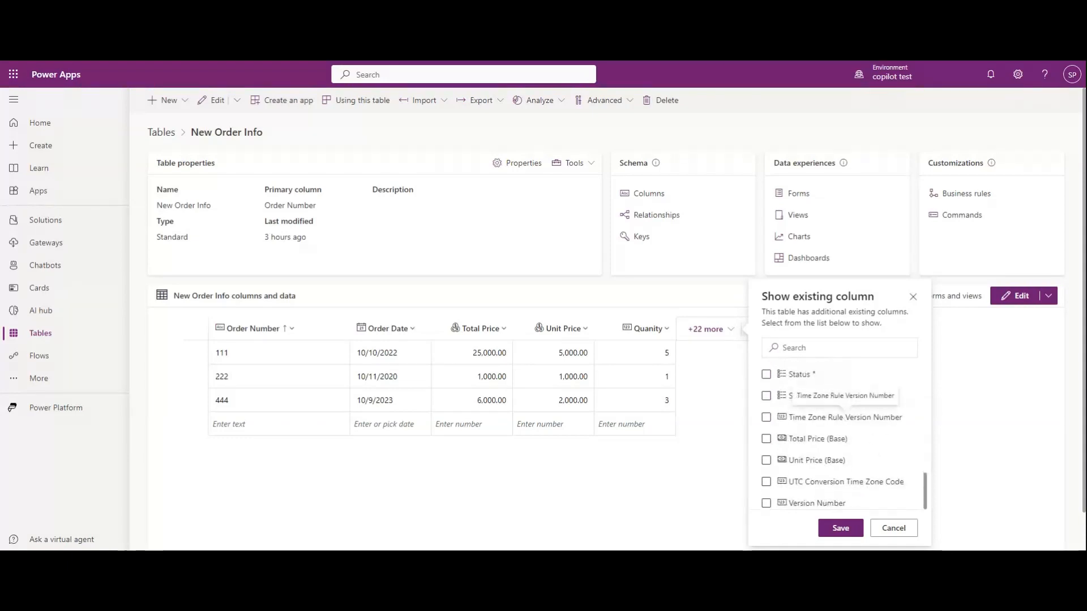
scroll(874, 412, up, 5)
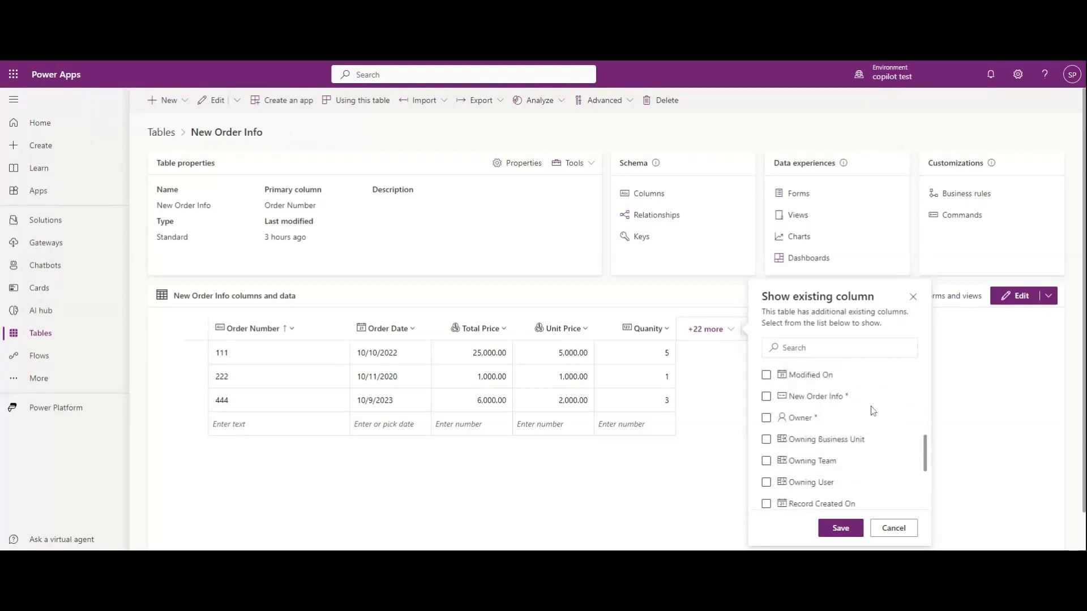
click(841, 528)
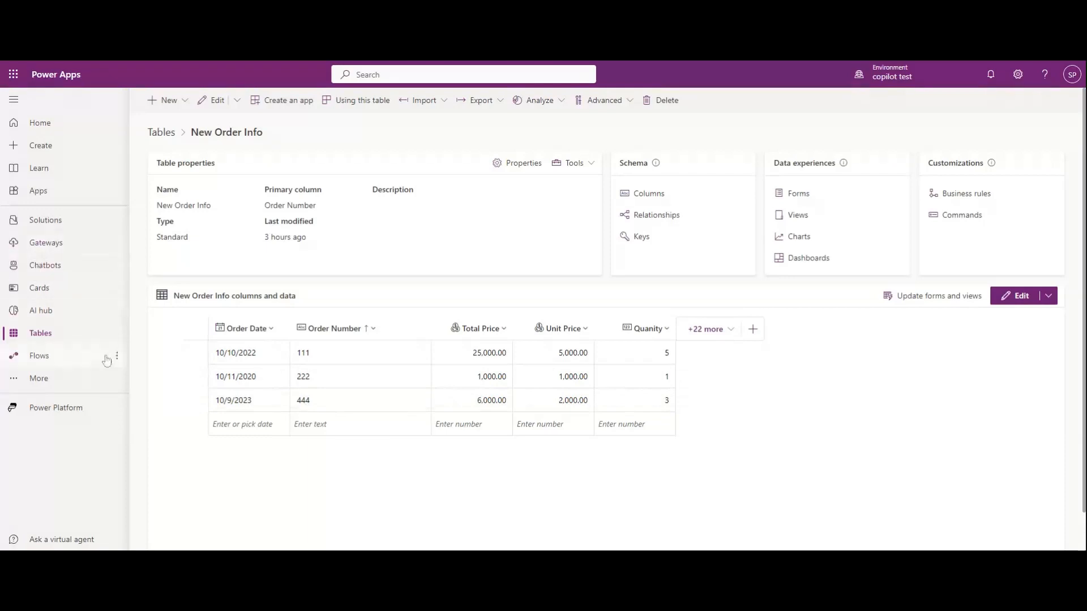
Step: Return to the list of dataflows in the environment
click(97, 378)
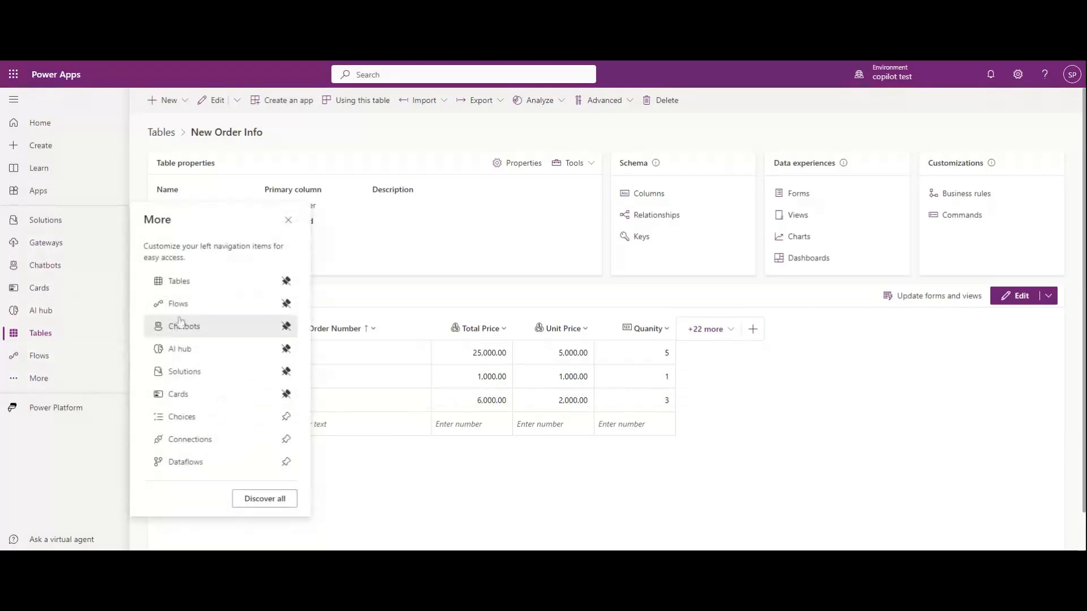
click(203, 461)
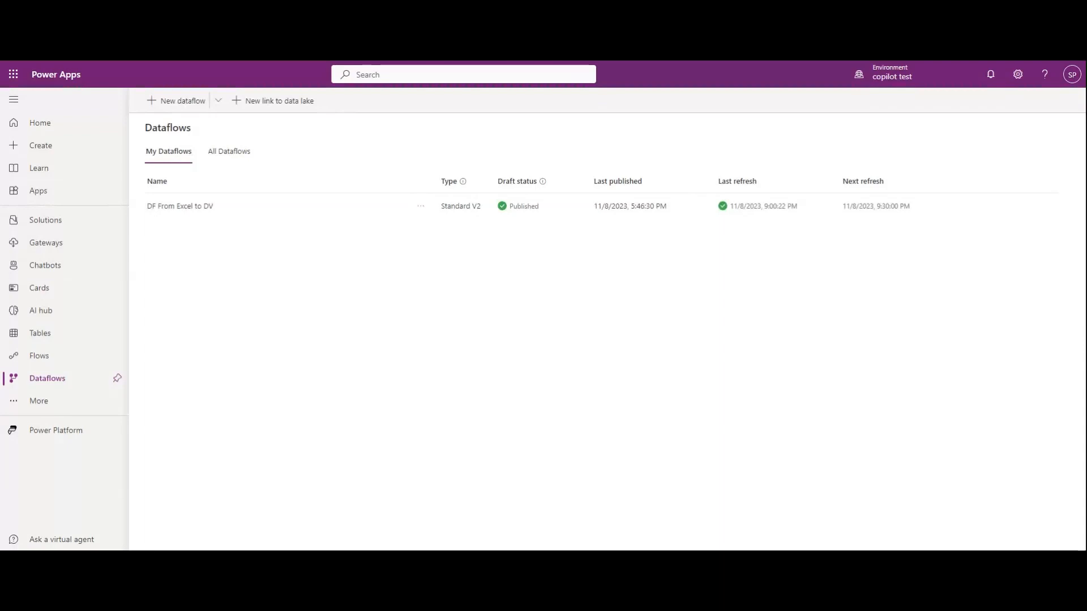
click(421, 206)
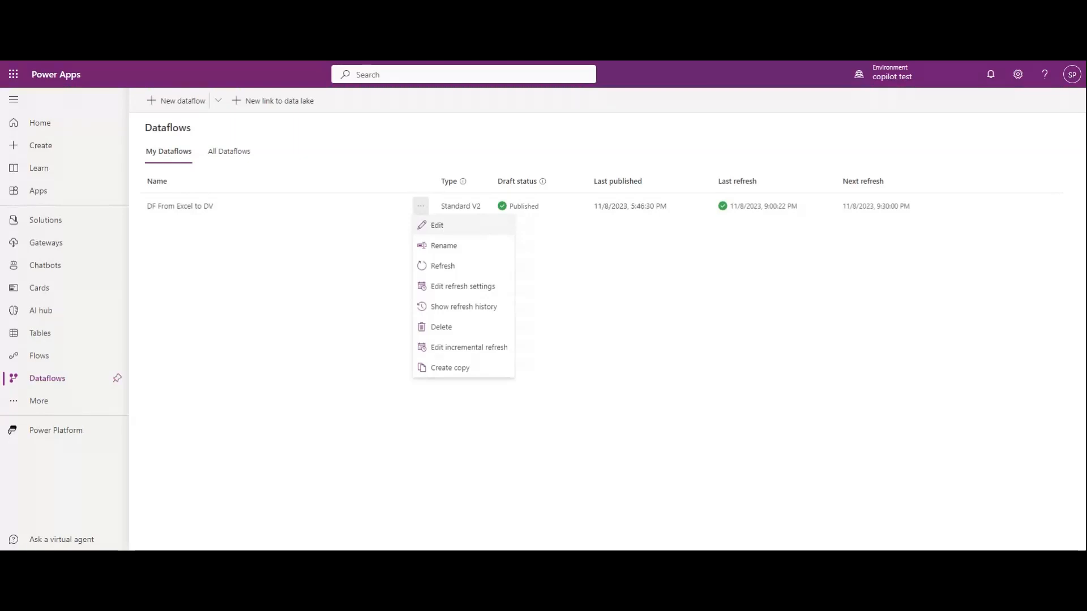
click(474, 233)
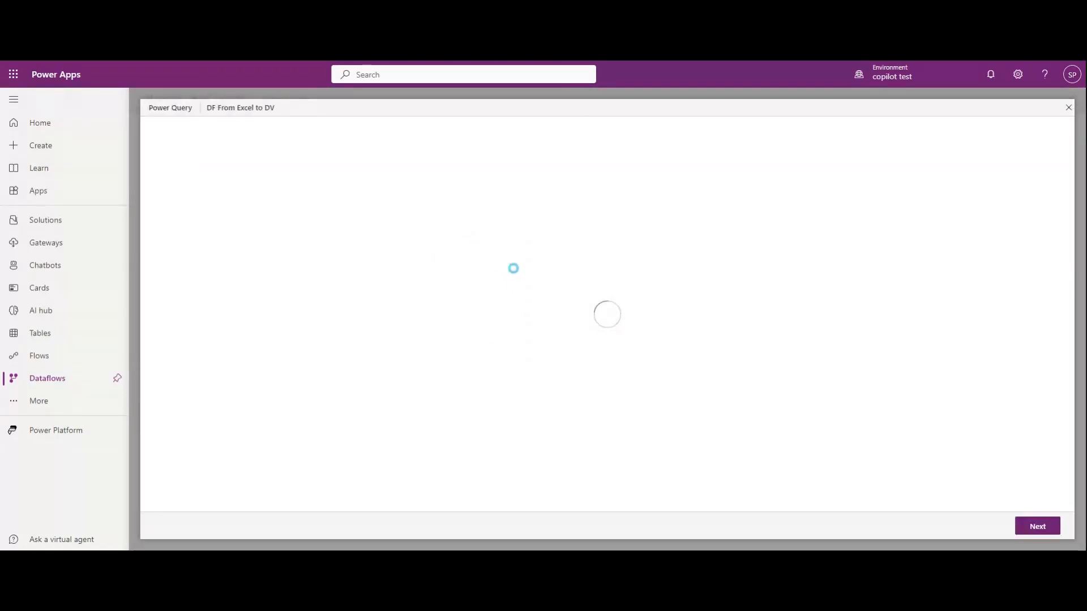
click(1068, 108)
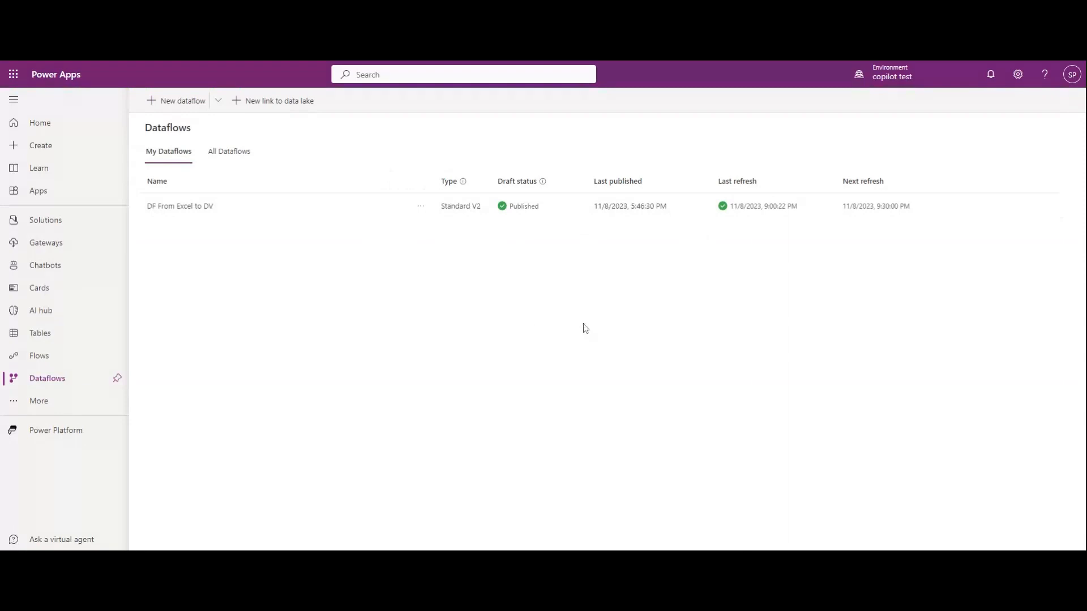
click(198, 102)
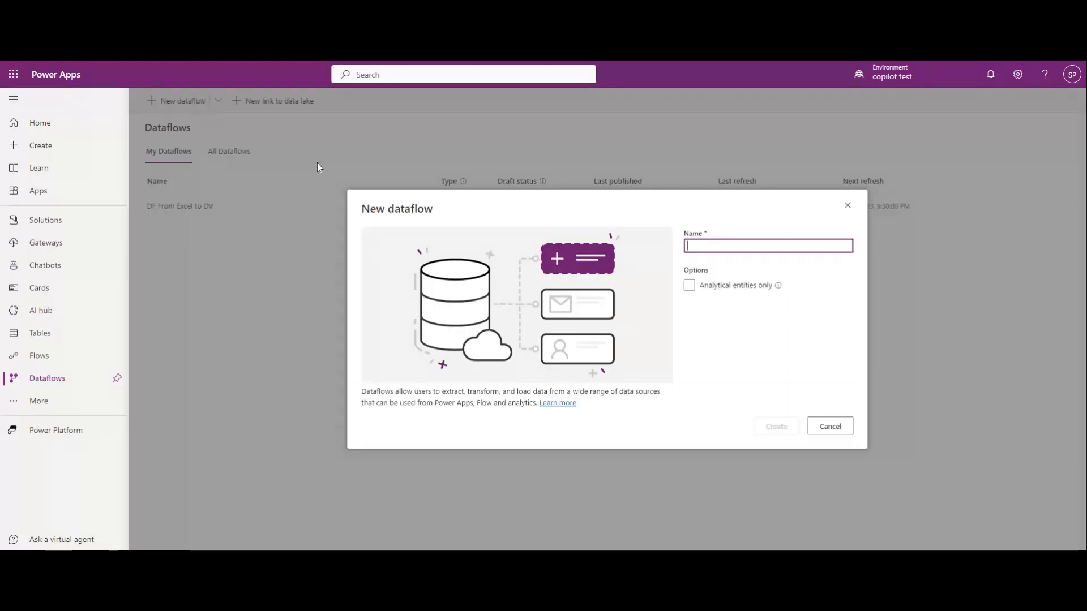
click(847, 207)
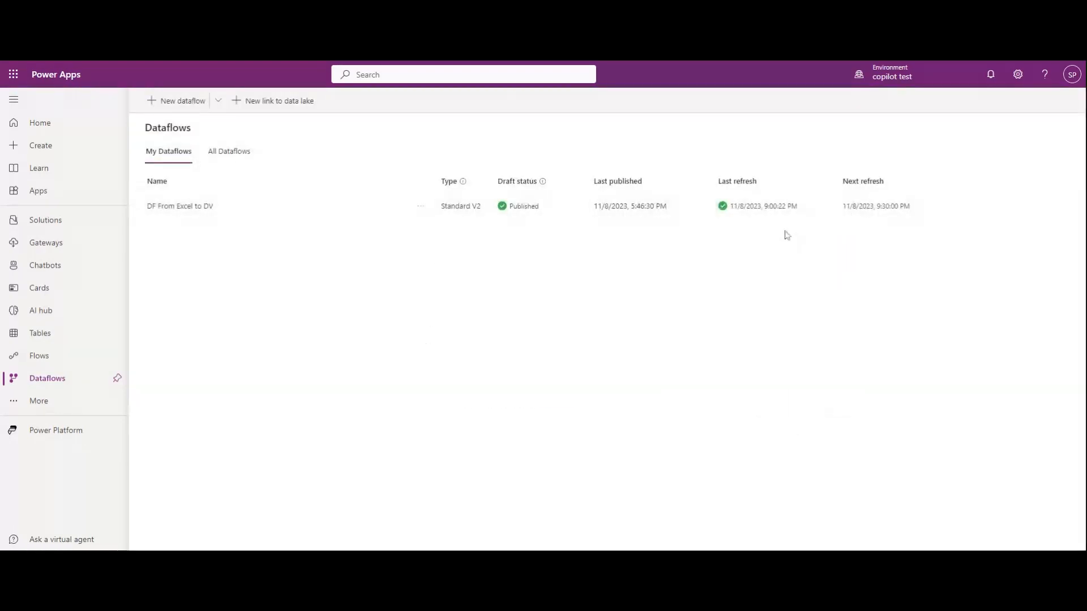